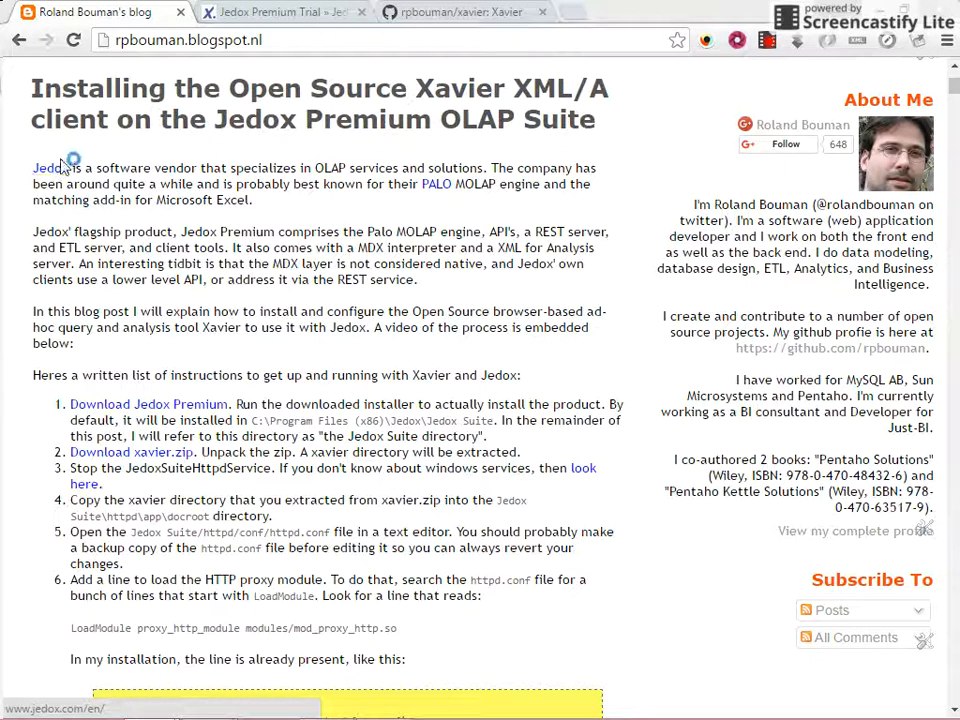
Review the Jedox Premium Trial page down to the end of its download request form
click(278, 14)
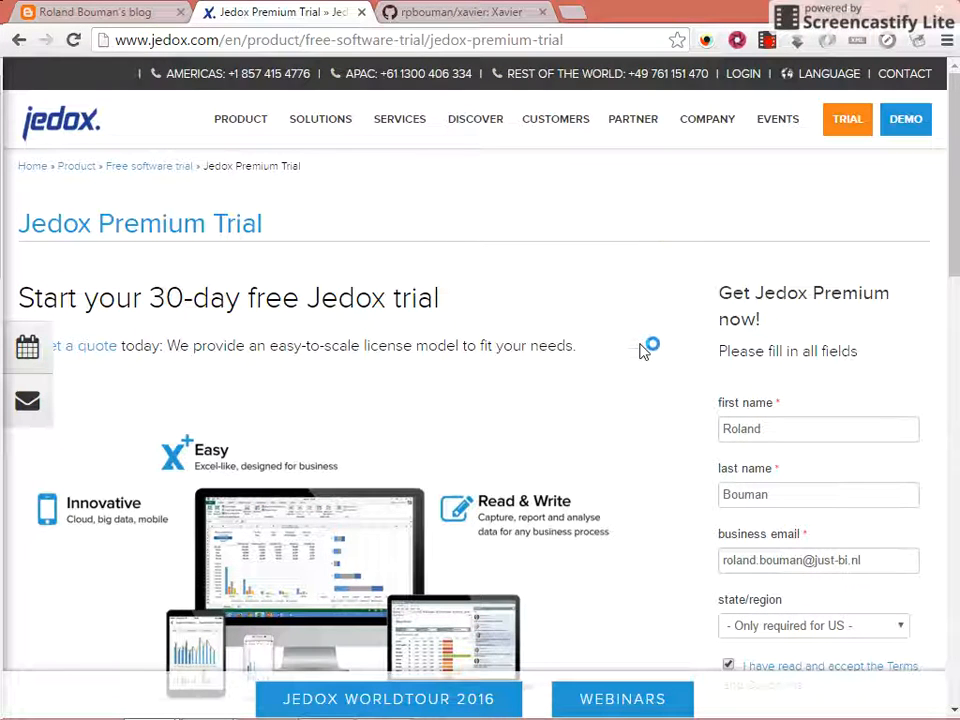
scroll(644, 350, down, 3)
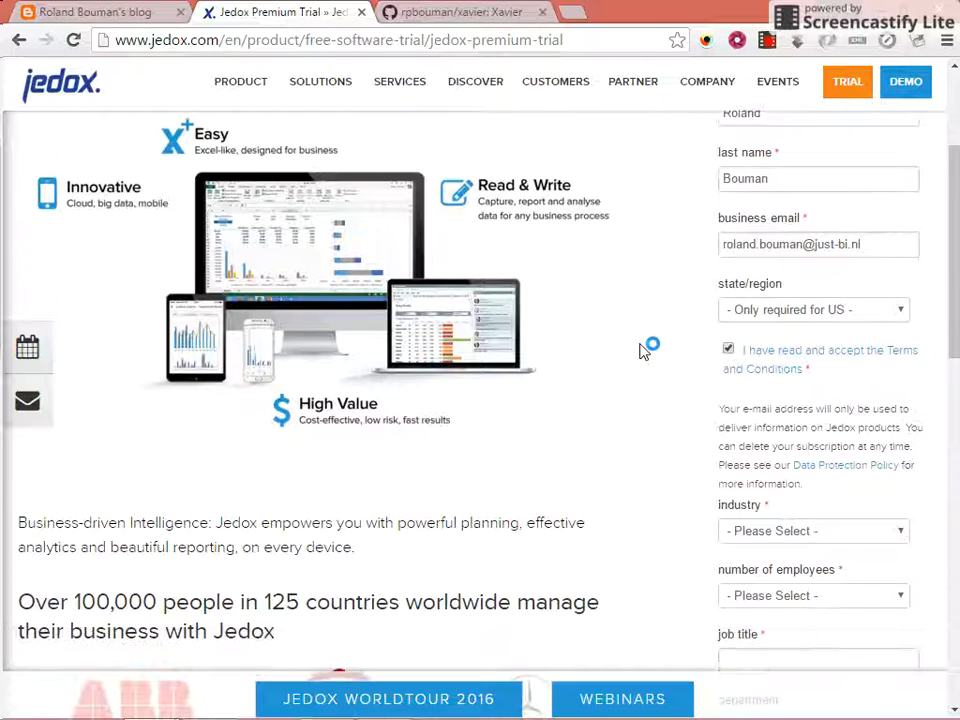
scroll(644, 350, down, 2)
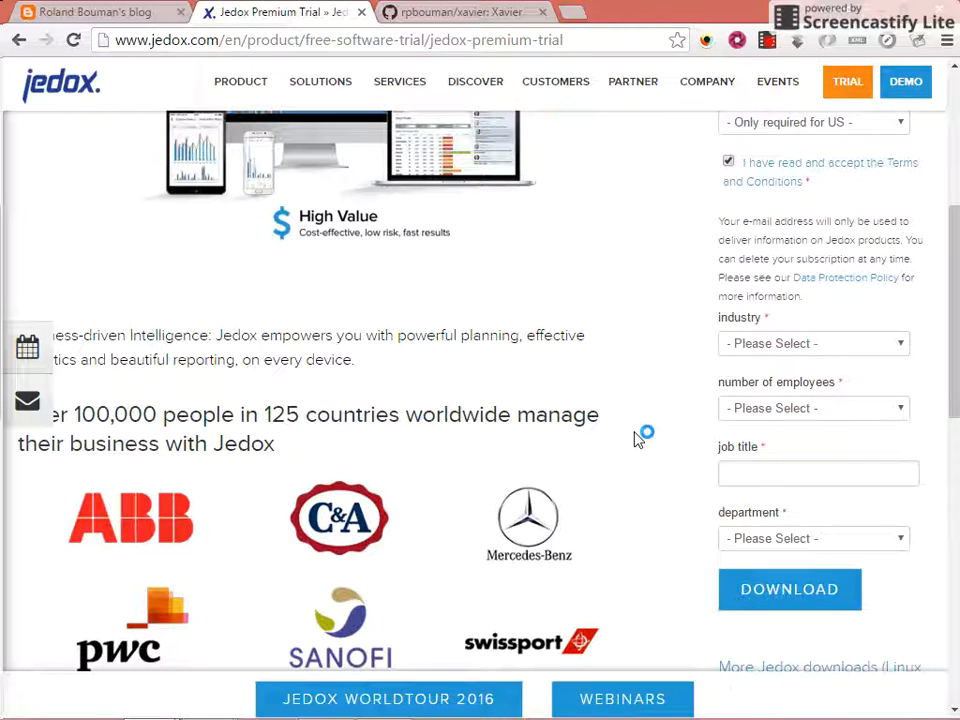
Switch to File Explorer and open the httpd folder inside the Jedox Suite installation directory
key(alt+Tab)
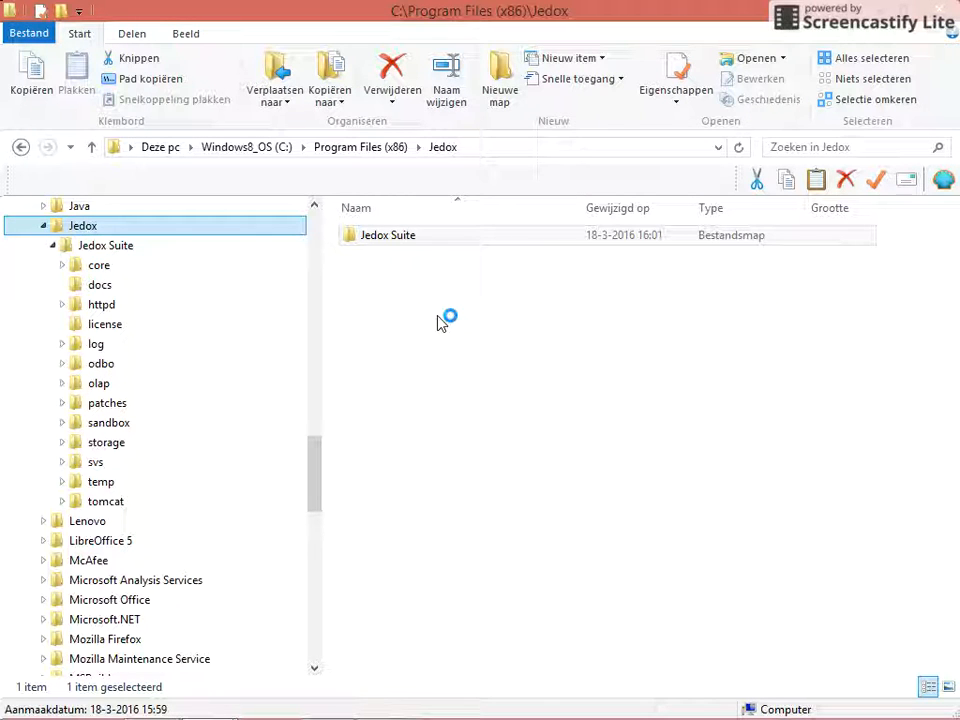
click(172, 310)
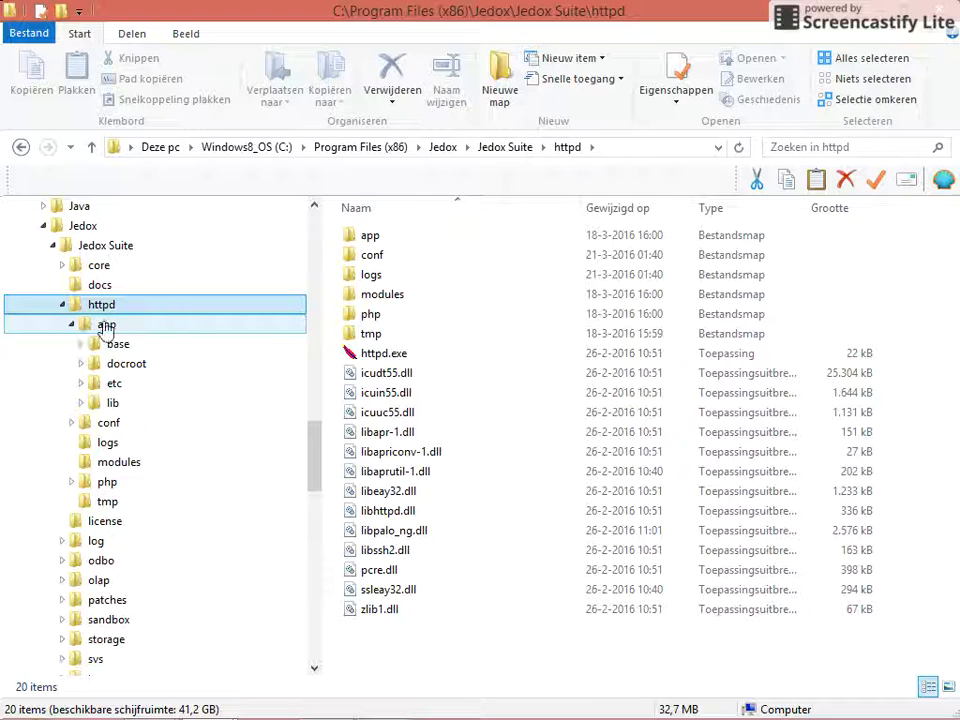
Switch to Chrome and download the raw xavier.zip from the dist folder of the xavier GitHub repository
key(alt+Tab)
key(alt+Tab)
key(alt+Tab)
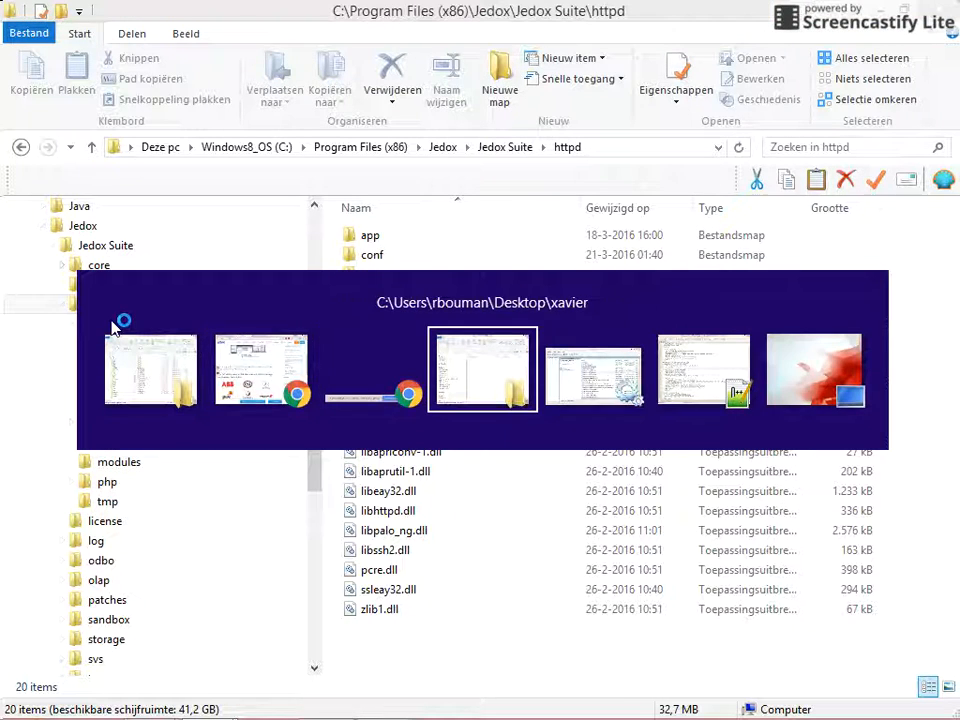
key(alt+shift+Tab)
key(alt+shift+Tab)
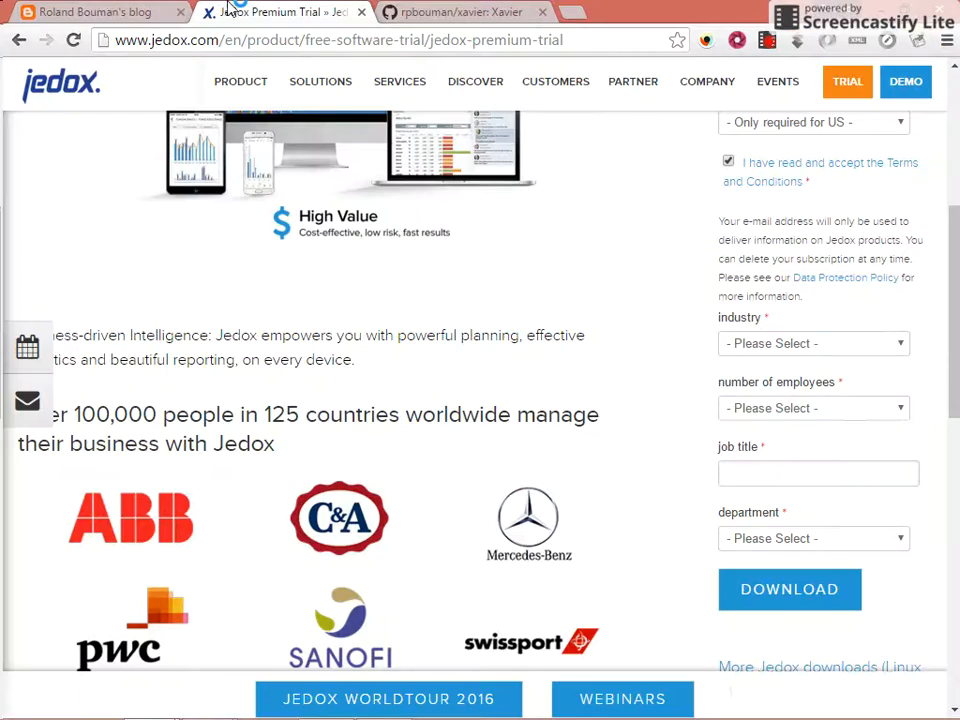
click(428, 13)
click(488, 140)
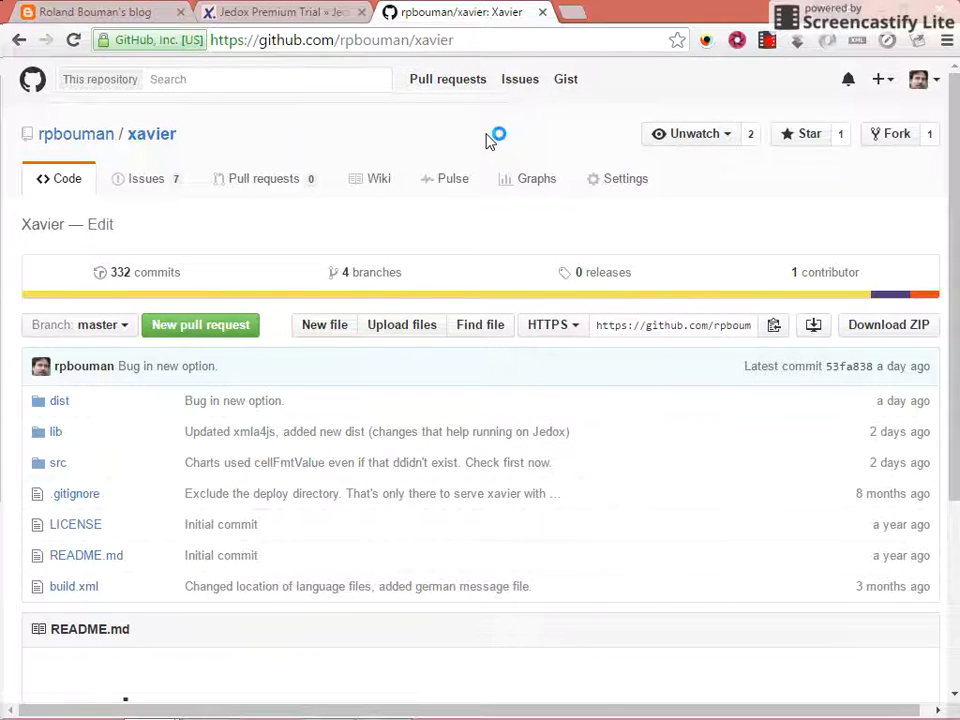
click(59, 402)
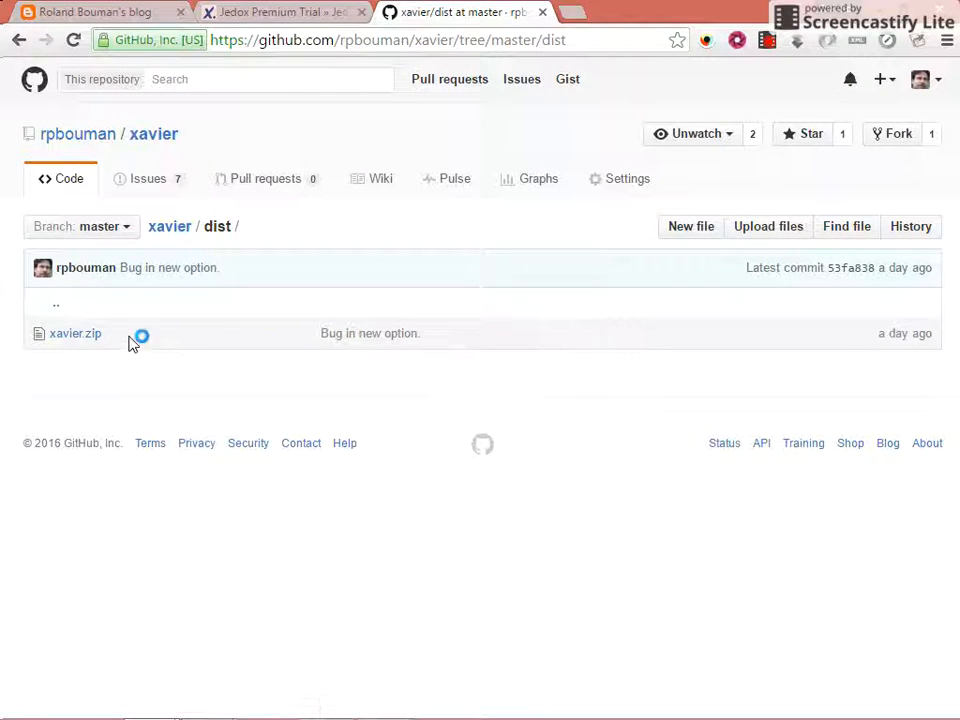
click(64, 336)
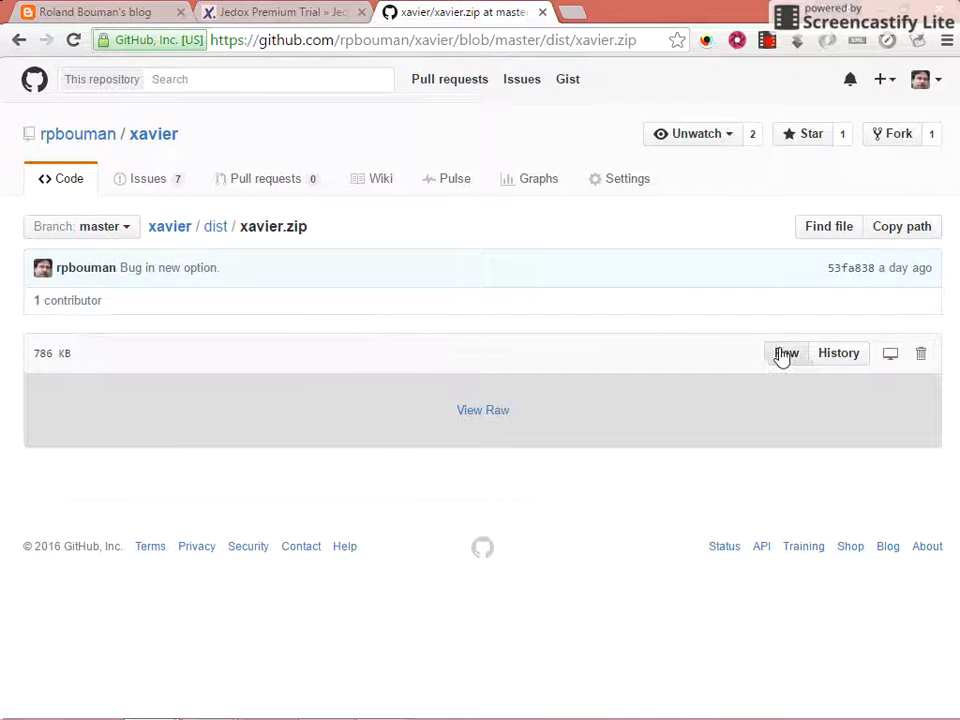
click(771, 358)
Switch to the File Explorer window with the desktop xavier folder and extract all of xavier.zip into its xavier subfolder
key(alt+Tab)
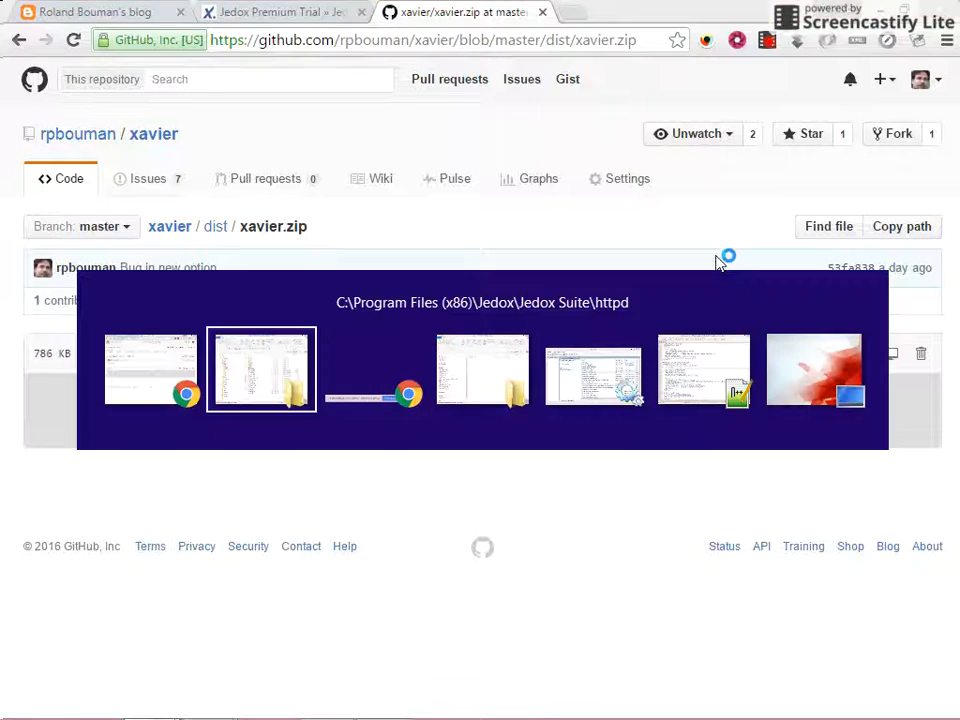
key(alt+Tab)
key(alt+Tab)
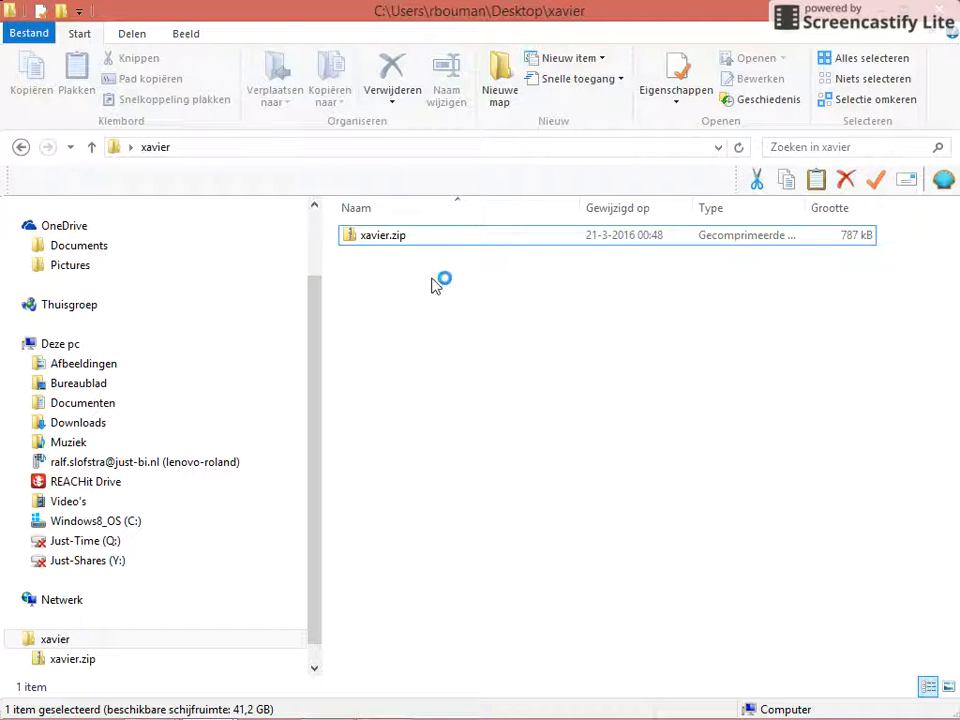
click(386, 236)
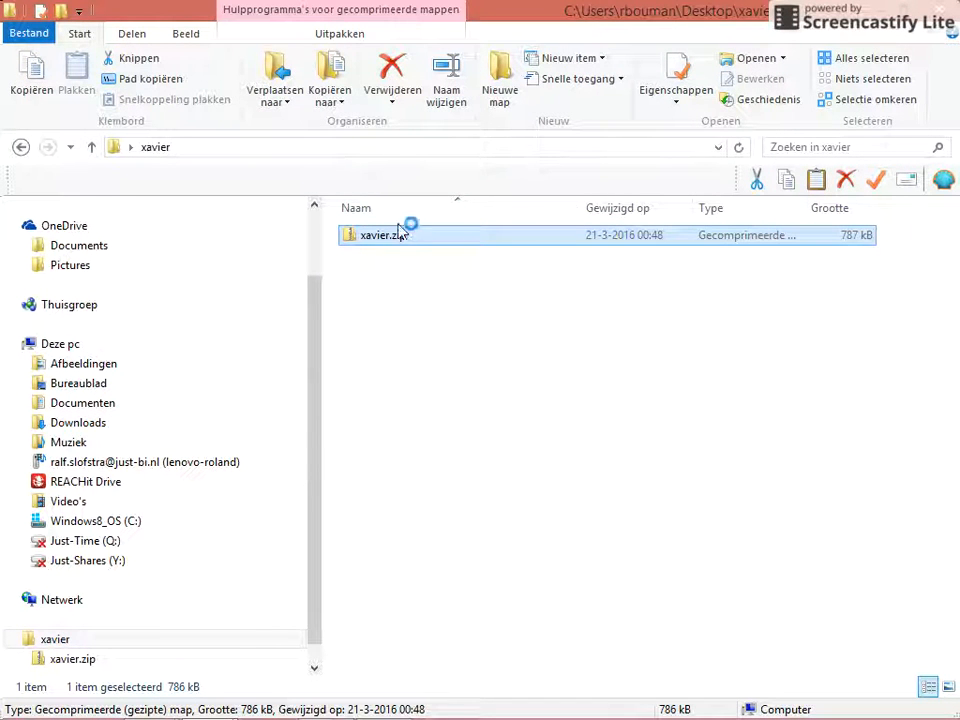
click(409, 362)
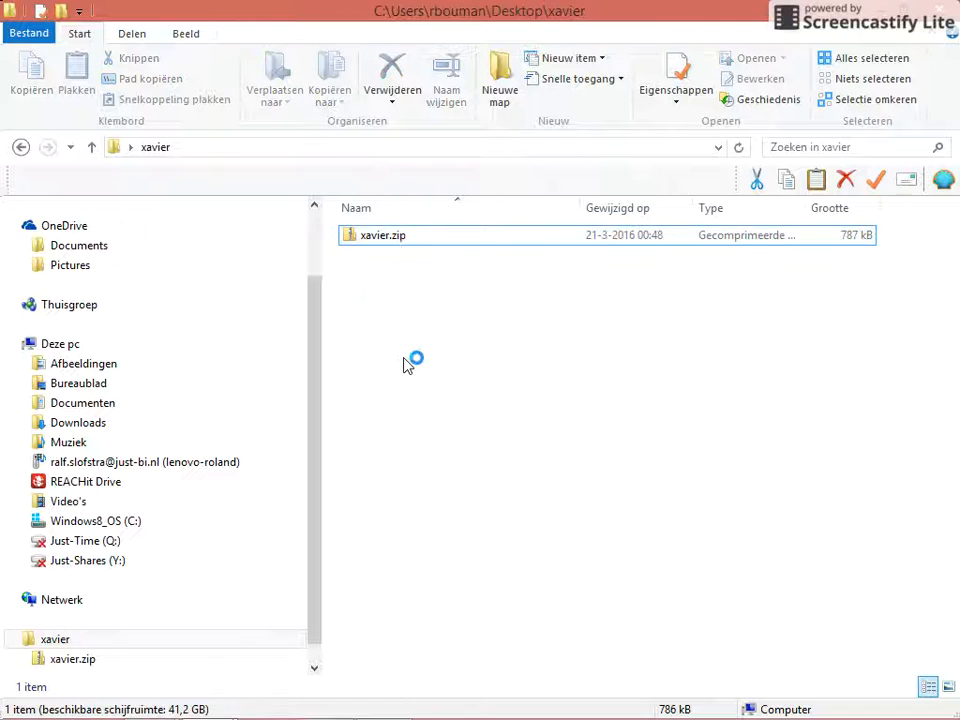
right_click(384, 240)
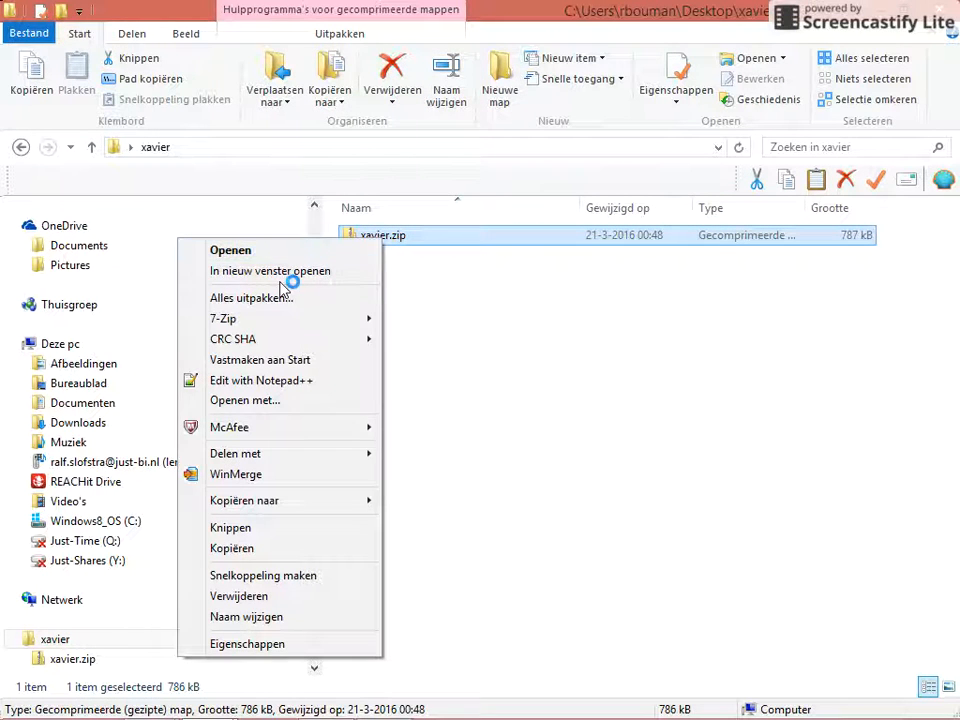
click(285, 298)
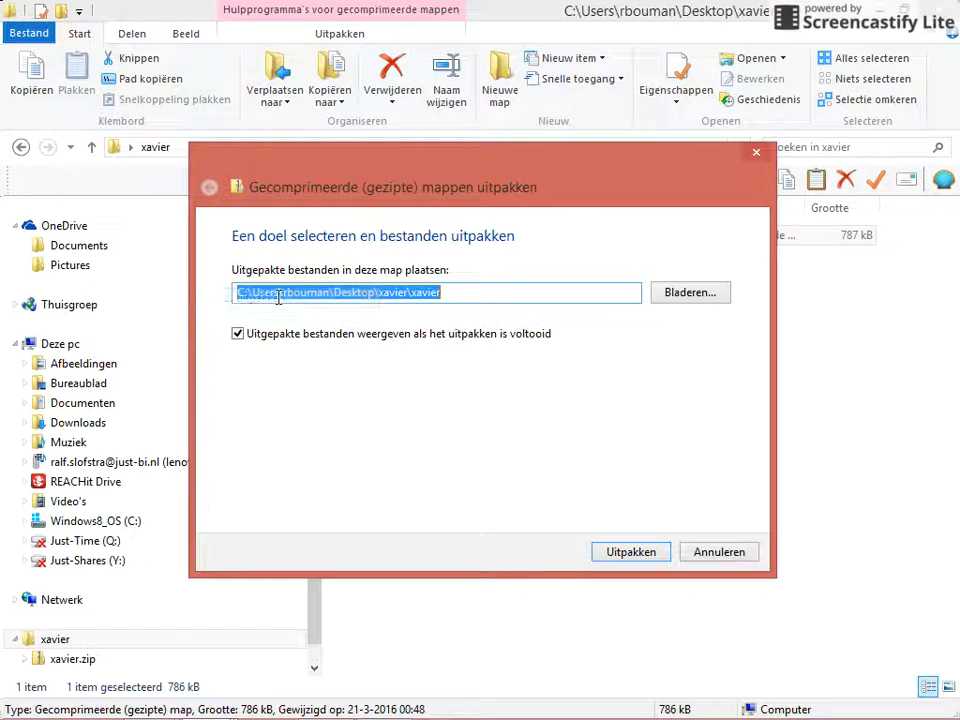
click(631, 552)
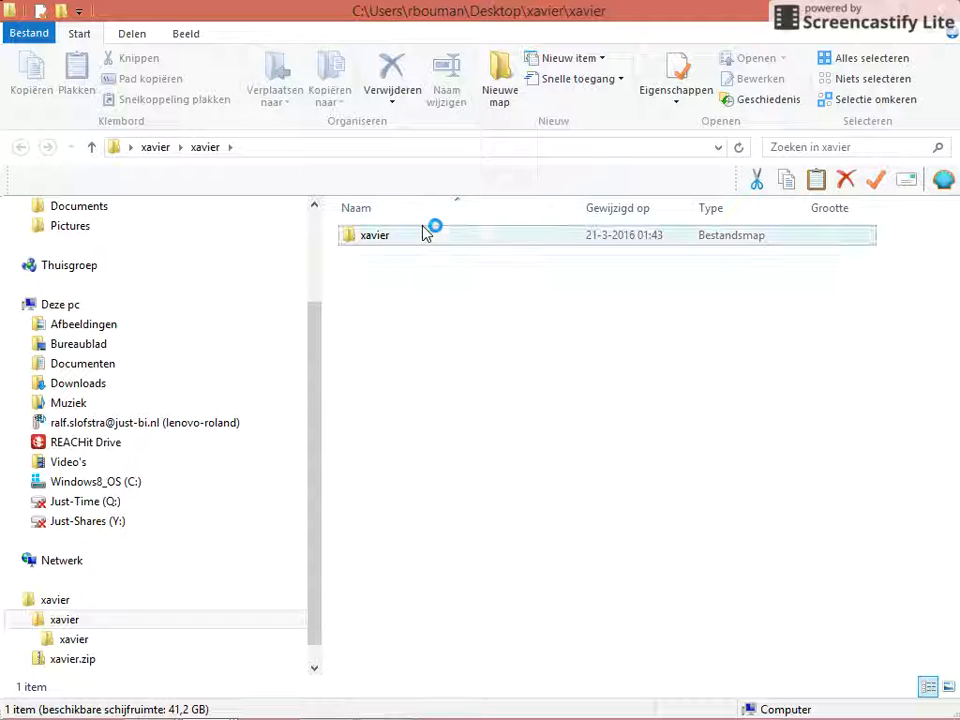
Copy the extracted xavier folder into the Jedox Suite\httpd\app\docroot directory
click(381, 236)
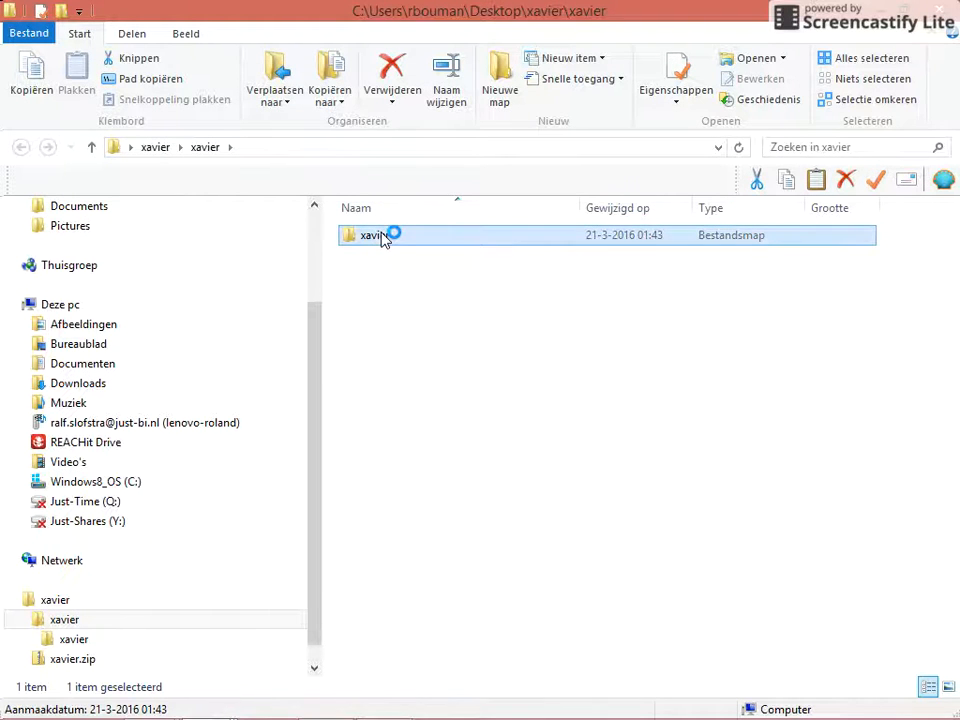
key(alt+Tab)
key(alt+Tab)
key(alt+Tab)
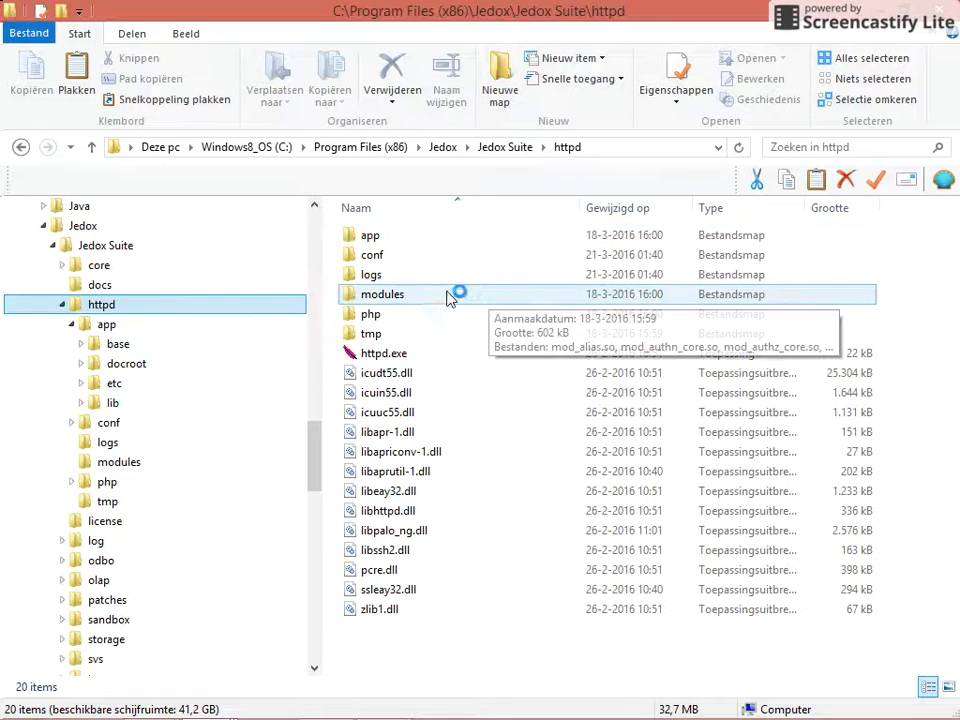
double_click(384, 238)
double_click(391, 254)
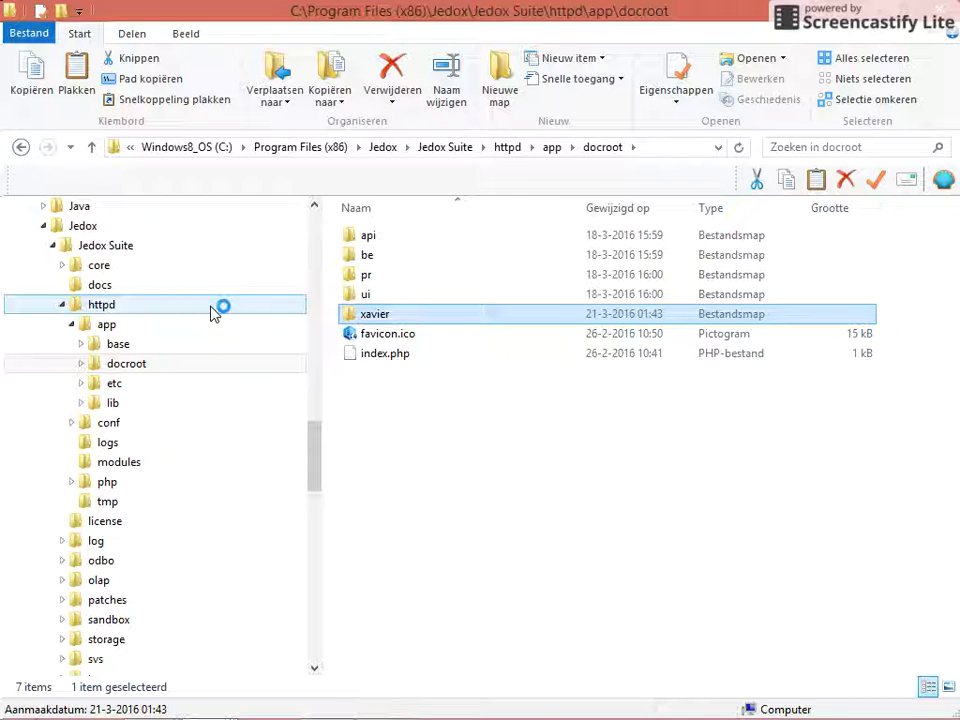
Make a backup copy of httpd.conf within the Jedox Suite\httpd\conf folder
click(127, 424)
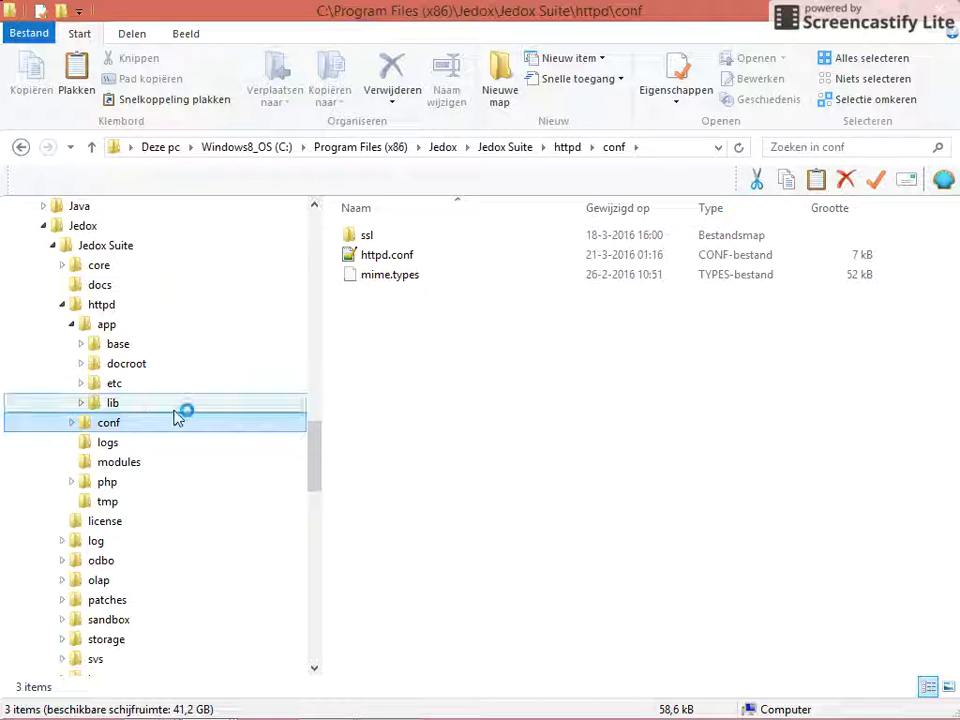
click(401, 257)
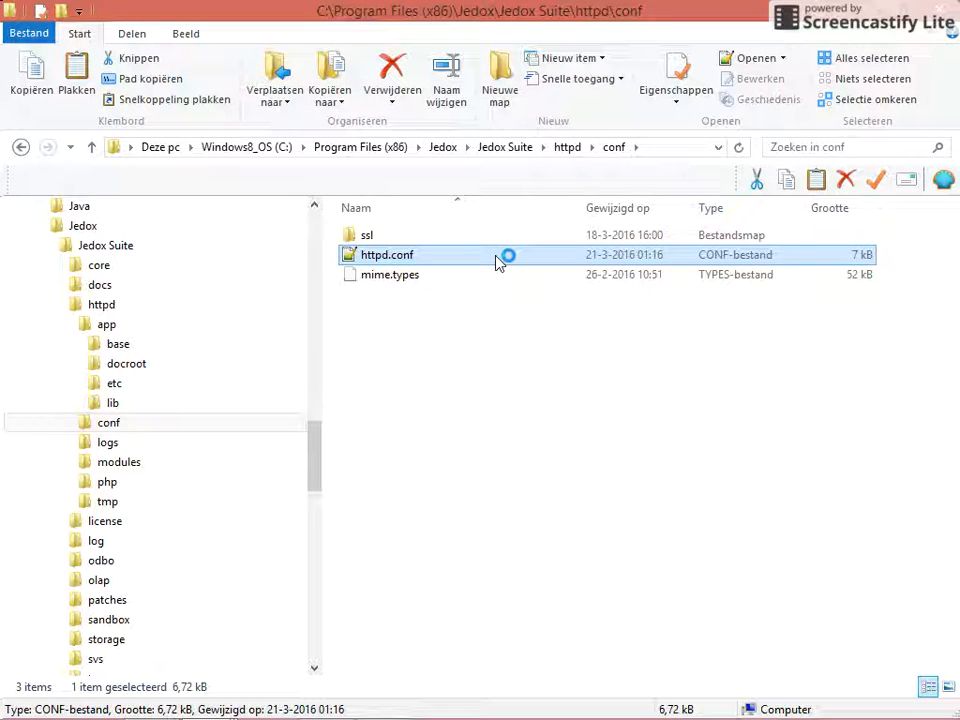
key(ctrl+v)
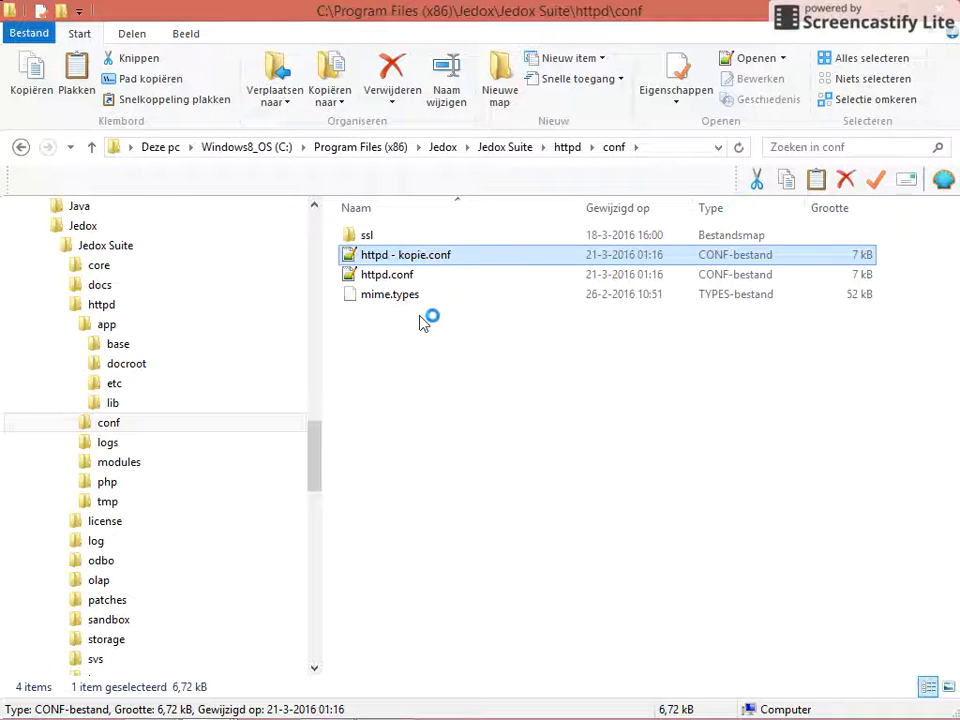
Open the original httpd.conf in Notepad++ and reload its modified version from disk
right_click(408, 276)
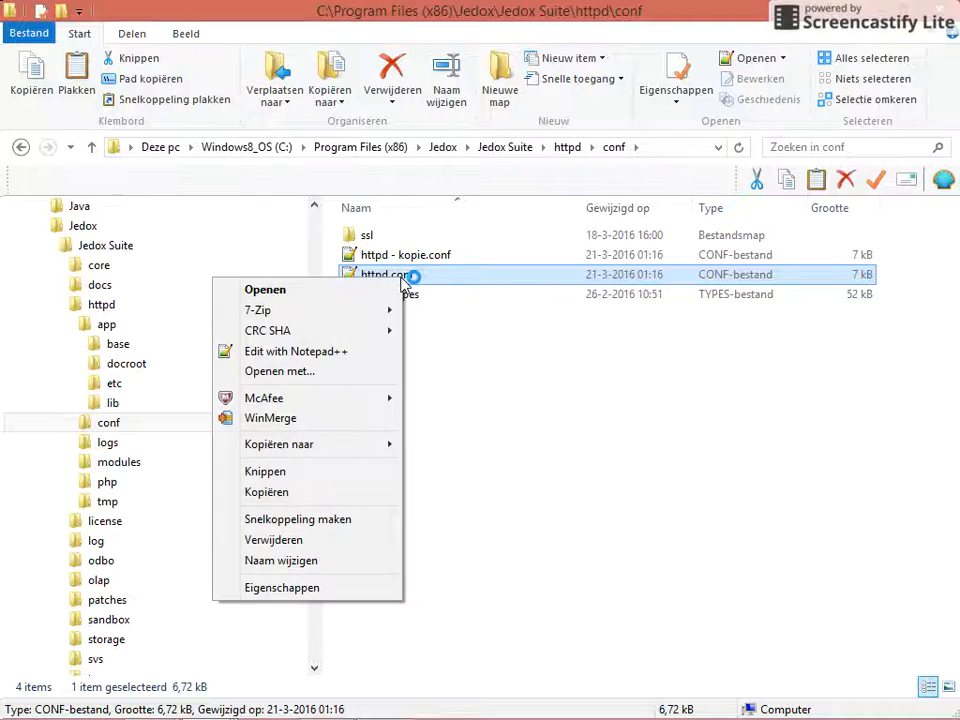
click(336, 355)
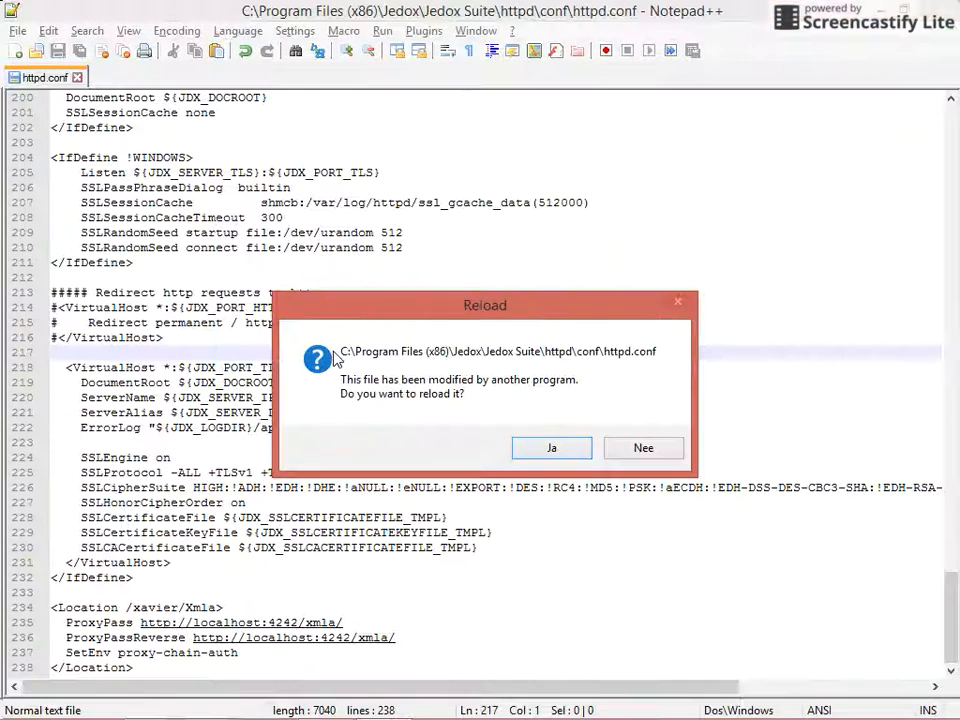
click(551, 450)
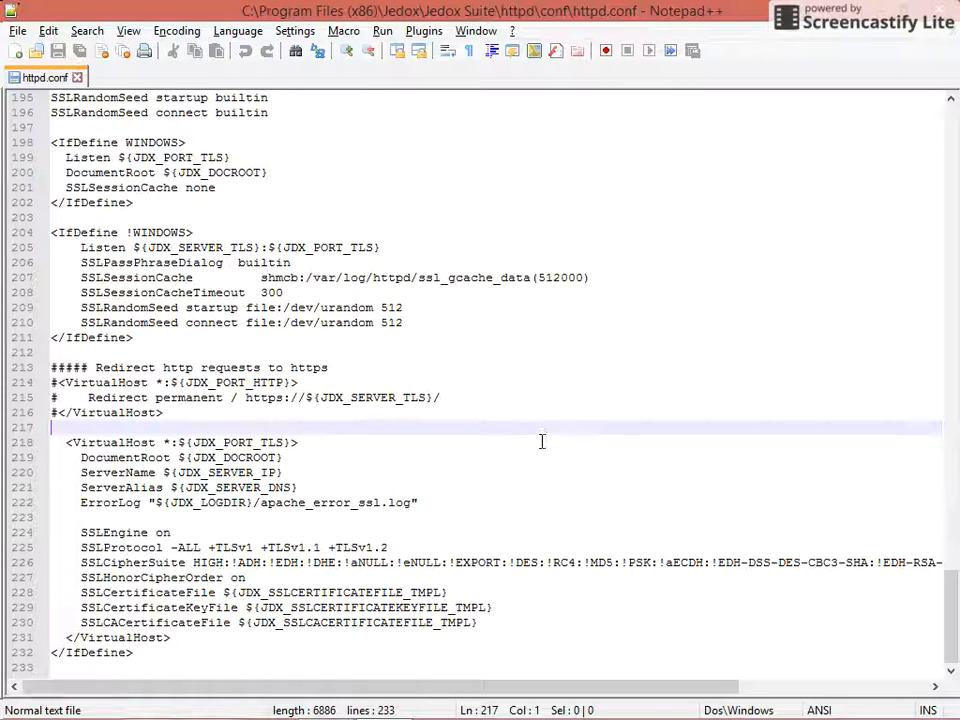
Examine the Define settings in the IfDefine WINDOWS block at the beginning of httpd.conf
click(534, 195)
key(ctrl+Home)
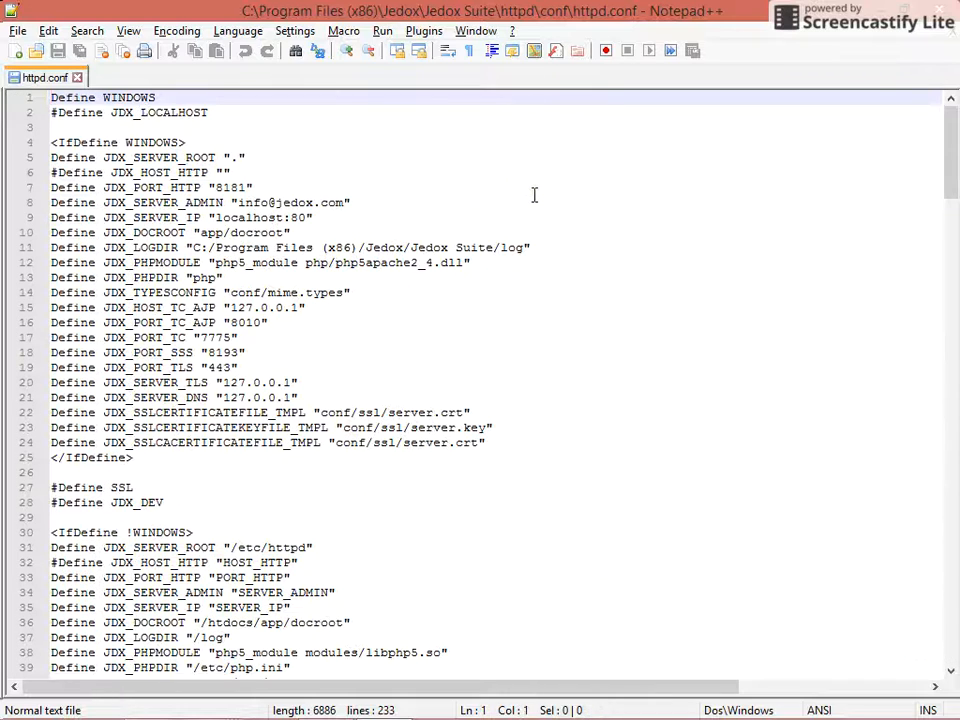
key(Down)
key(Down)
key(Down)
key(Down)
key(Down)
key(Down)
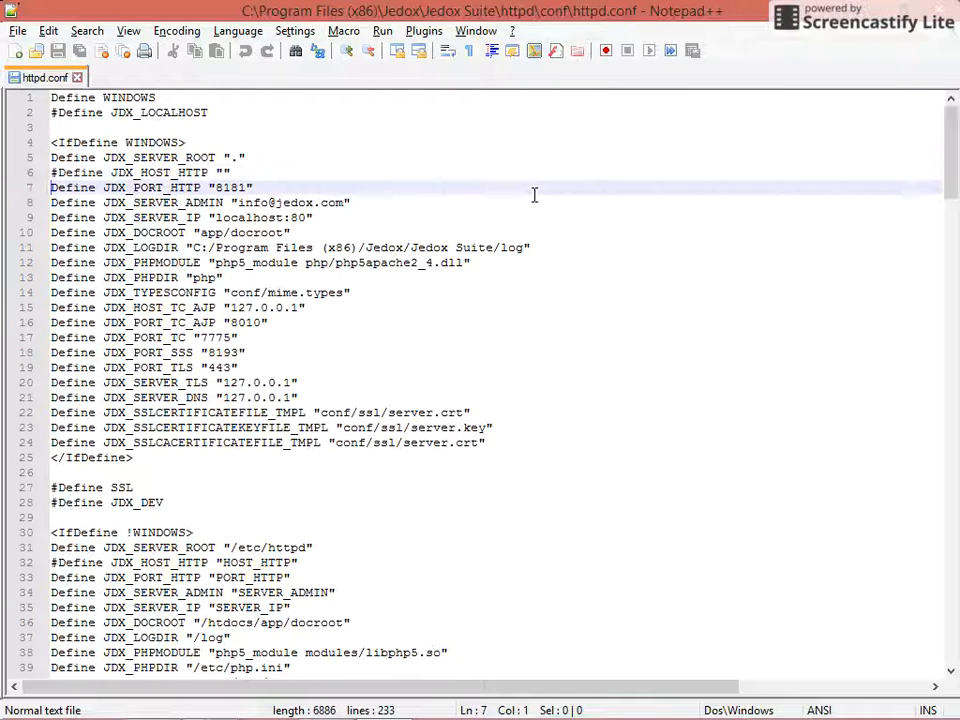
key(Down)
key(Down)
key(Down)
key(Down)
key(Down)
key(Down)
key(Down)
key(Down)
key(Down)
key(Down)
key(Down)
key(Down)
key(Down)
key(Down)
key(Down)
key(Down)
key(Down)
key(Down)
key(Down)
key(Down)
key(Down)
key(Down)
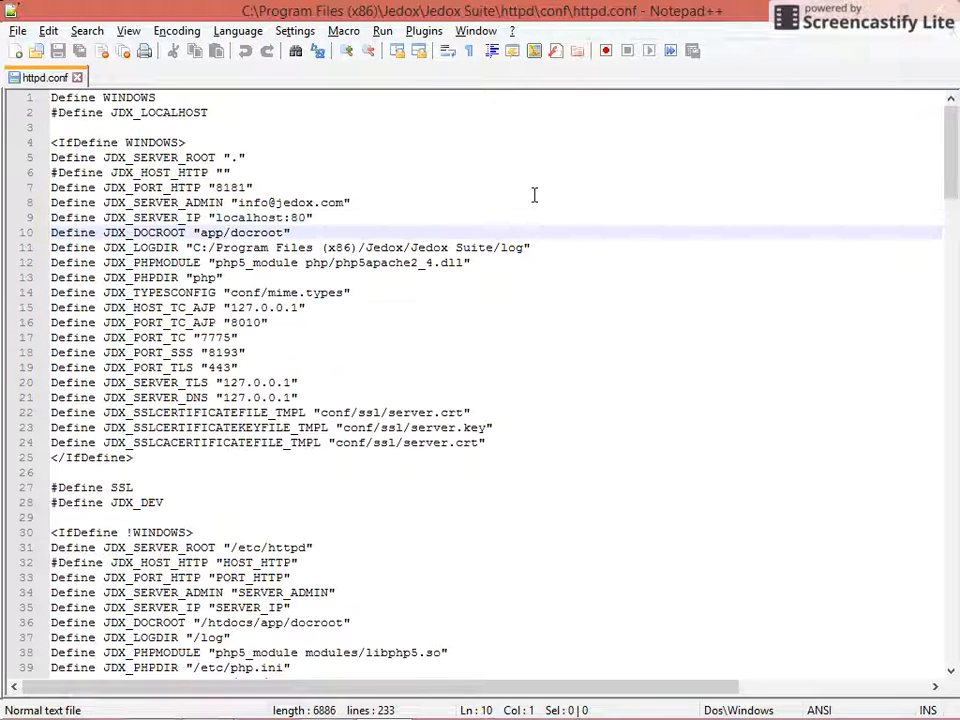
Read through the Listen and LoadModule directives of httpd.conf as far as the ServerName line to find the proxy modules
key(Down)
key(Down)
key(Down)
key(Down)
key(Down)
key(Down)
key(Down)
key(Down)
key(Down)
key(Down)
key(Down)
key(Down)
key(Down)
key(Down)
key(Down)
key(Down)
key(Down)
key(Down)
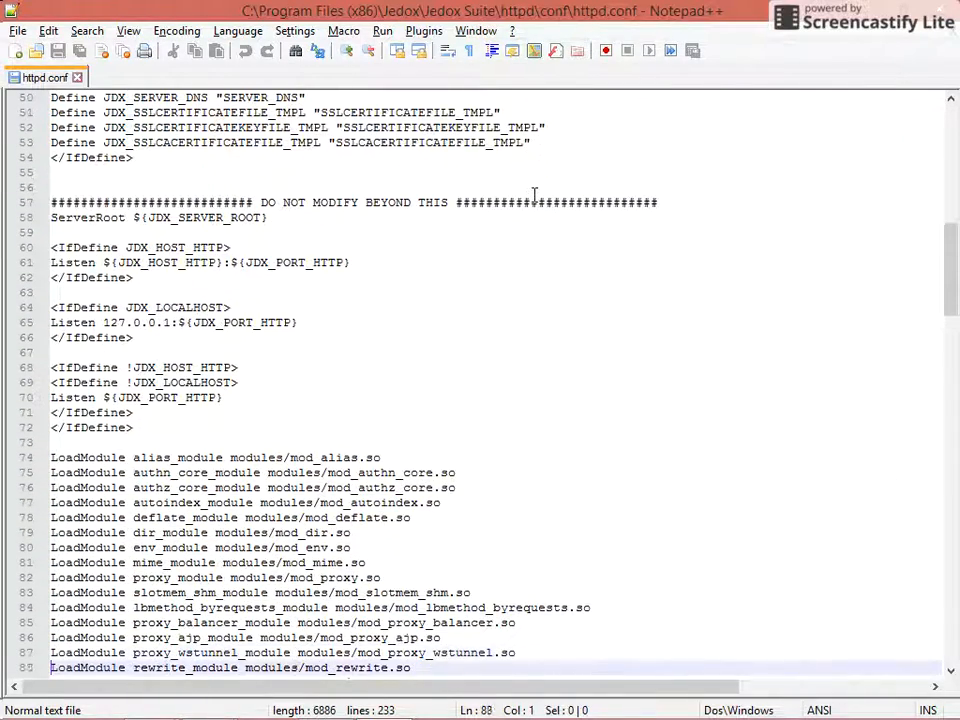
key(Up)
key(Up)
key(Up)
key(Up)
key(Down)
key(Down)
key(Down)
key(Down)
key(Down)
key(Down)
key(Down)
key(Down)
key(Down)
key(Down)
key(Down)
key(Down)
key(Down)
key(Down)
key(Down)
key(Down)
key(Down)
key(Down)
key(Down)
key(Down)
key(Down)
key(Down)
key(Down)
key(Down)
key(Down)
key(Down)
key(Down)
key(Down)
key(Down)
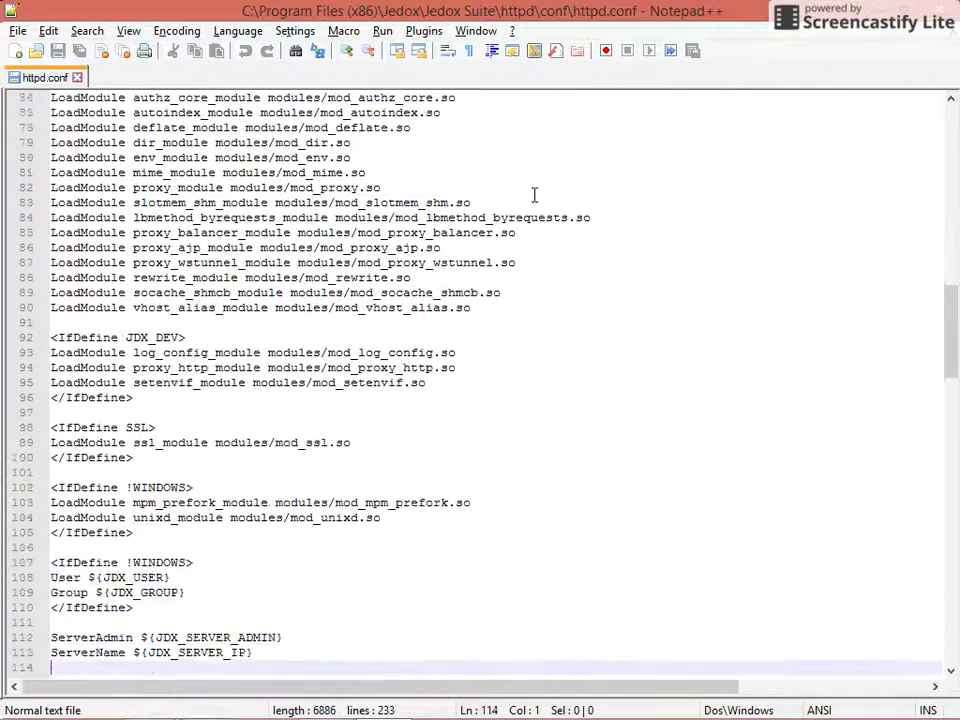
key(Up)
key(Up)
key(Up)
key(Up)
key(Up)
key(Up)
key(Up)
key(Up)
key(Up)
key(Up)
key(Up)
key(Up)
key(Up)
key(Up)
key(Up)
key(Up)
key(Up)
key(Up)
key(Up)
key(Up)
key(Up)
key(Up)
key(Up)
key(Up)
key(Up)
key(Up)
key(Up)
key(Up)
key(Up)
key(Up)
key(Up)
key(Up)
key(Up)
key(Up)
key(Up)
key(Up)
key(Up)
key(Up)
key(Up)
key(Up)
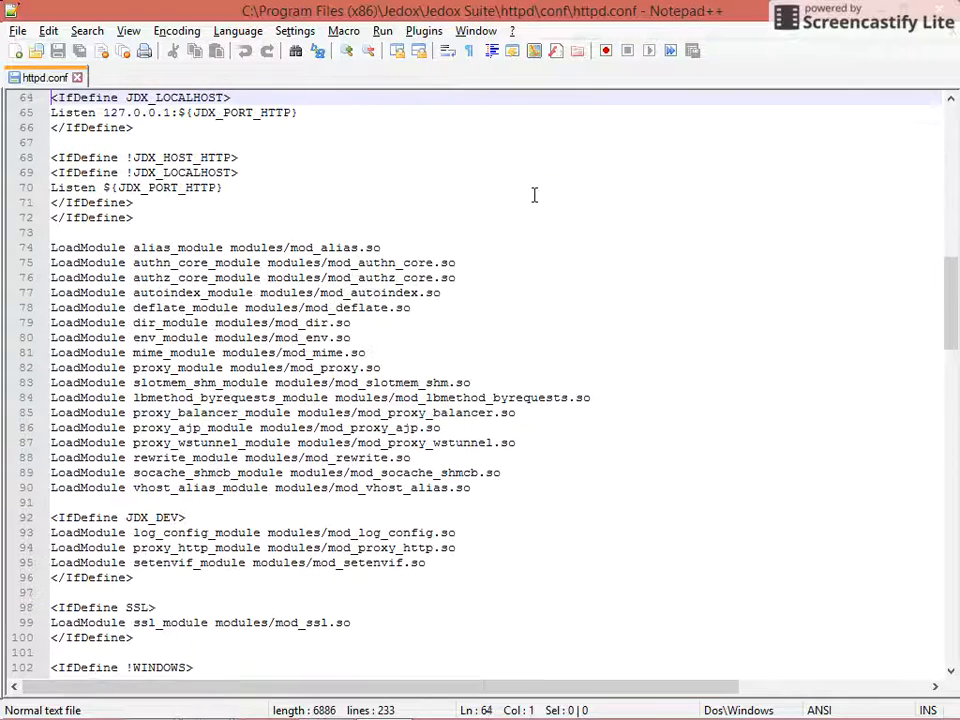
Locate and select the LoadModule proxy_http_module line inside the IfDefine JDX_DEV block
key(Down)
key(Down)
key(Down)
key(Down)
key(Down)
key(Down)
key(Down)
key(Down)
key(Down)
key(Down)
key(Down)
key(Down)
key(Down)
key(Down)
key(Down)
key(Down)
key(Down)
key(Down)
key(Down)
key(Down)
key(Down)
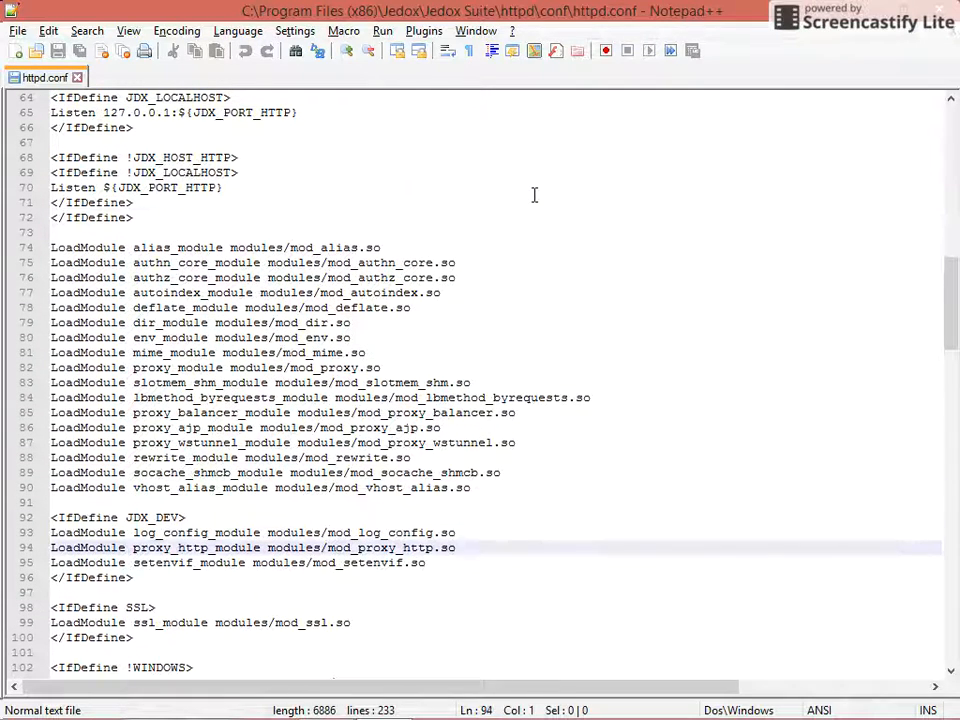
key(shift+Down)
key(shift+Up)
key(shift+End)
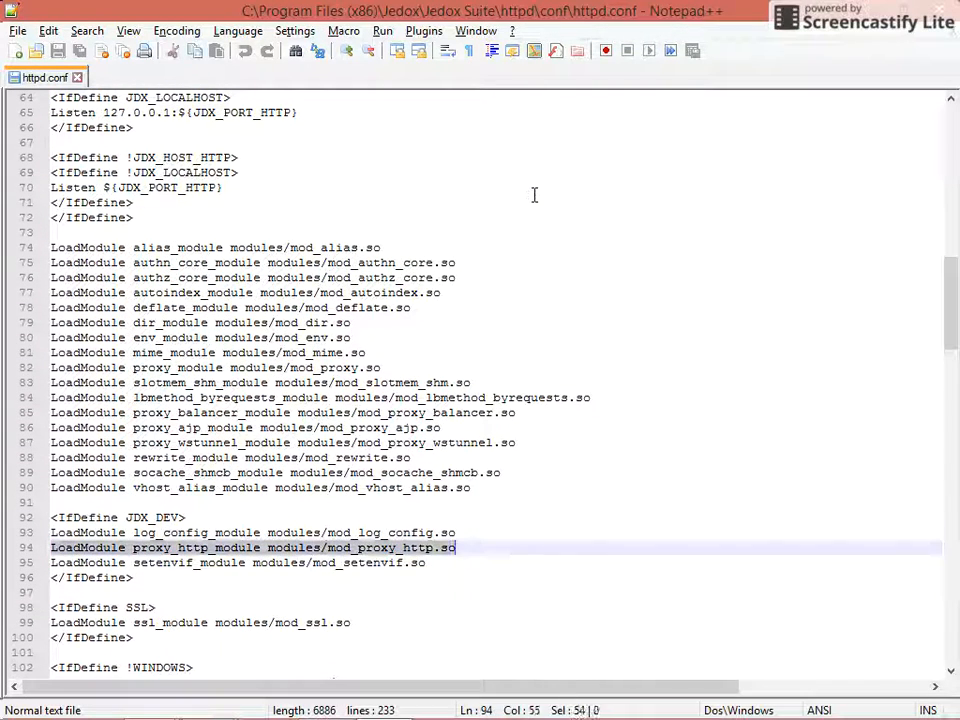
Highlight in turn the module name proxy_http_module, the modules folder and the file name mod_proxy_http.so on that LoadModule line
key(Home)
key(Down)
key(ctrl+Right)
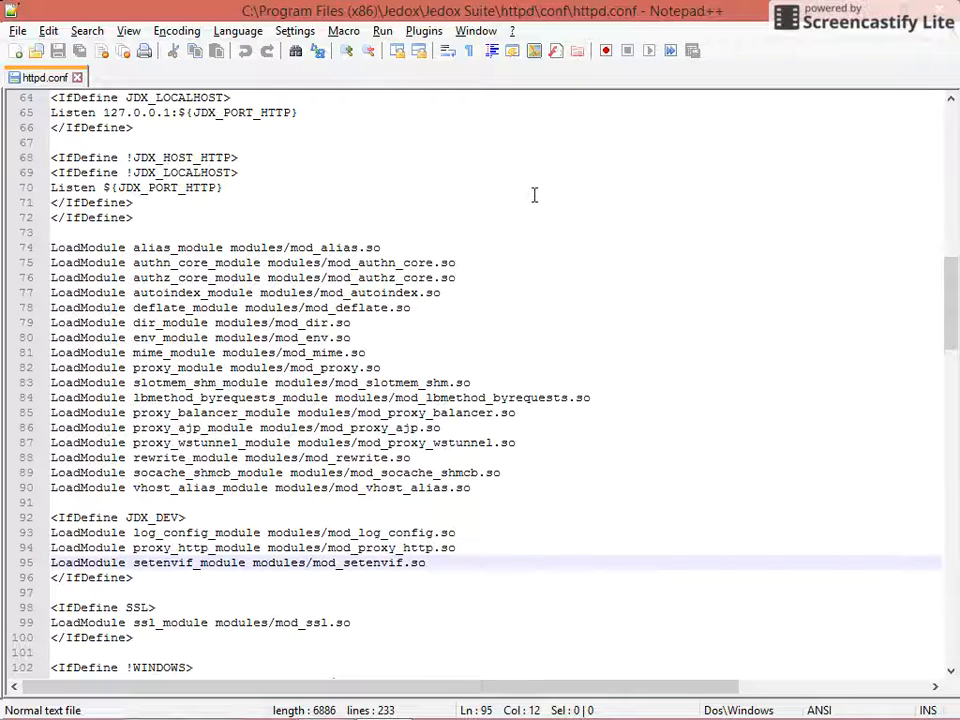
key(Up)
key(ctrl+shift+Right)
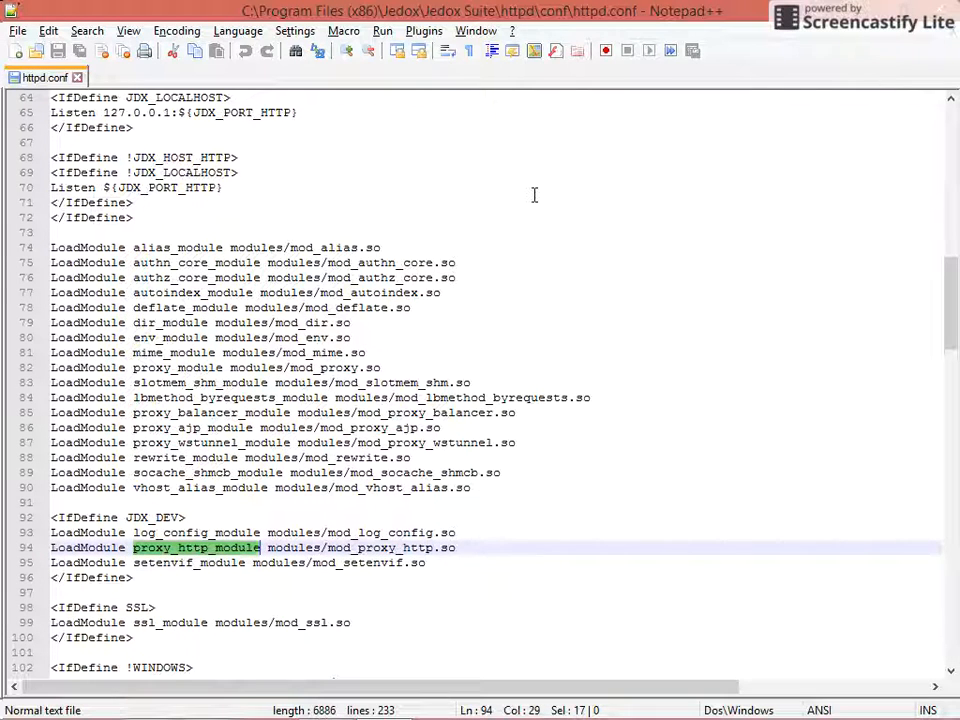
key(ctrl+Right)
key(ctrl+shift+Right)
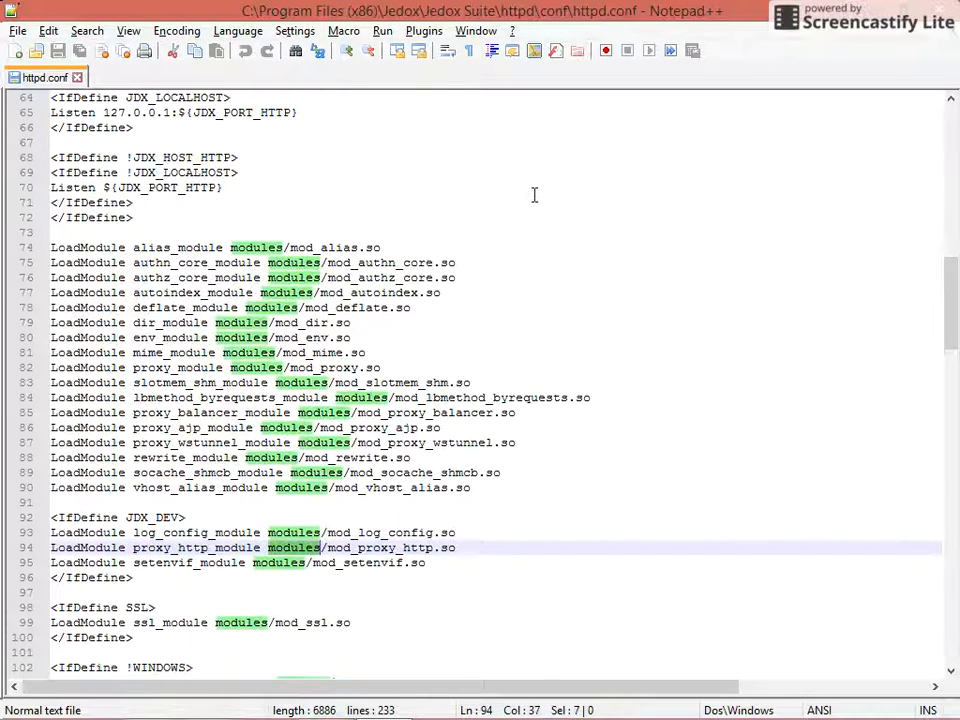
key(Right)
key(Right)
key(ctrl+shift+Right)
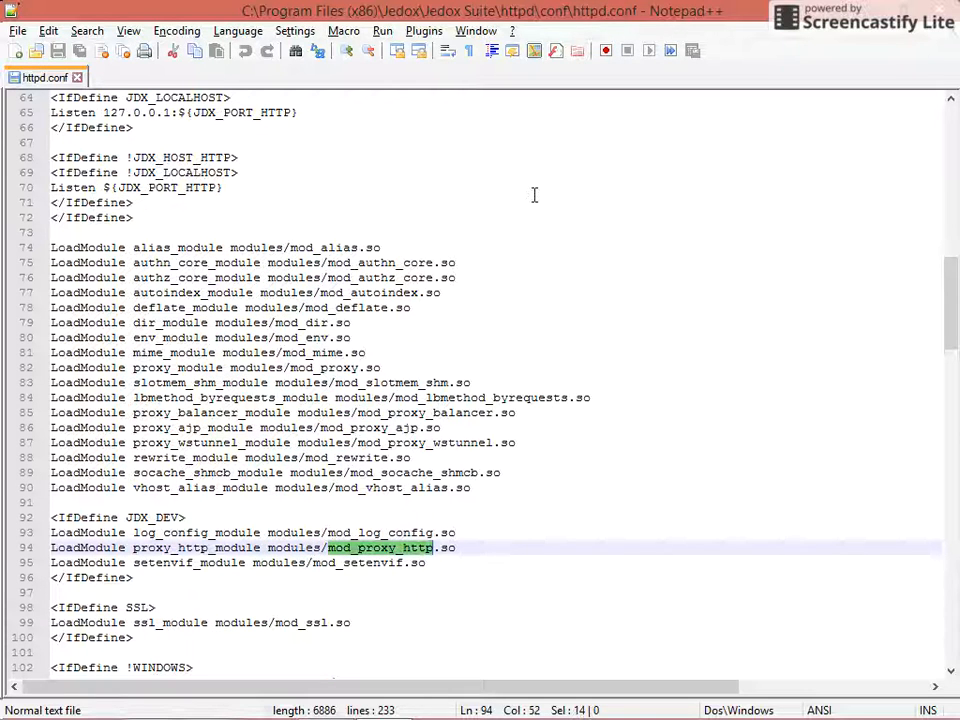
key(shift+End)
Switch to File Explorer to check the httpd\modules folder for mod_proxy_http.so, and return to the proxy_http_module line in Notepad++
key(alt+Tab)
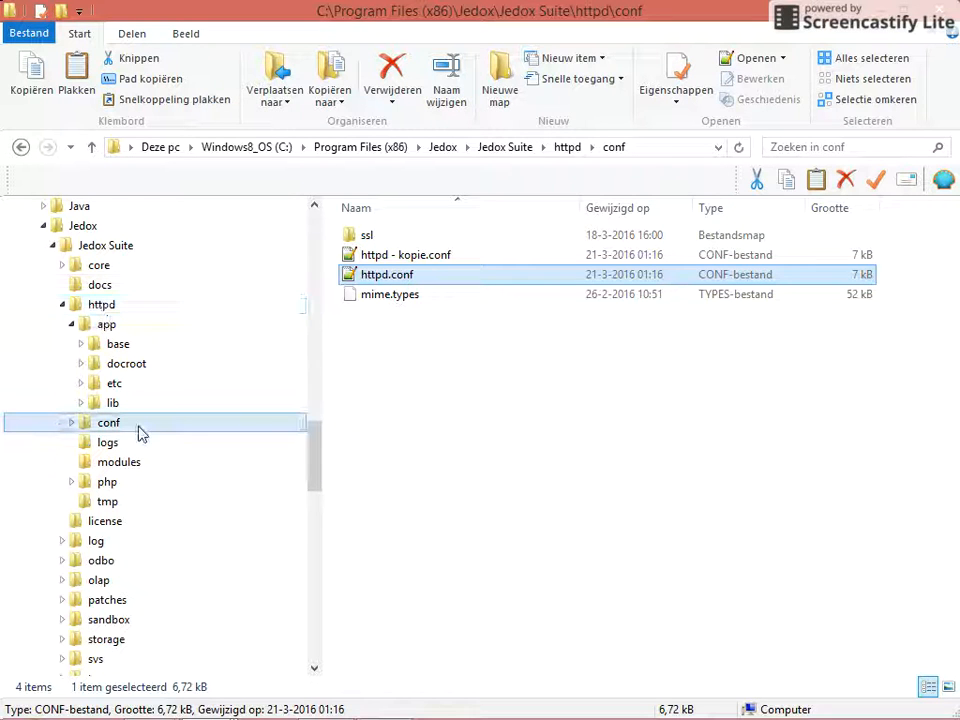
click(119, 464)
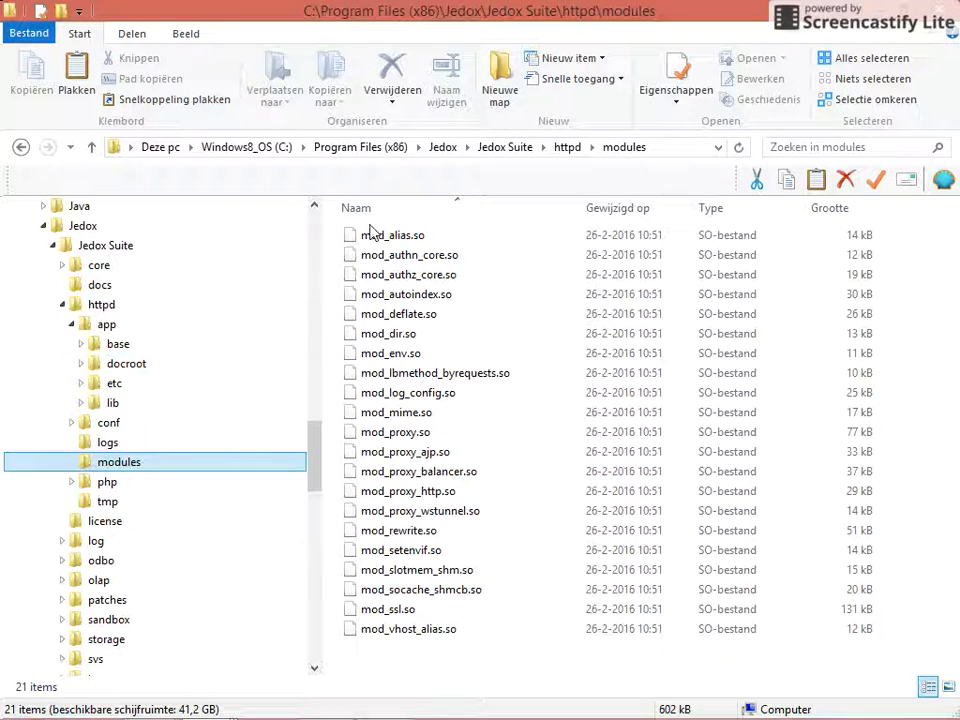
key(alt+Tab)
key(Home)
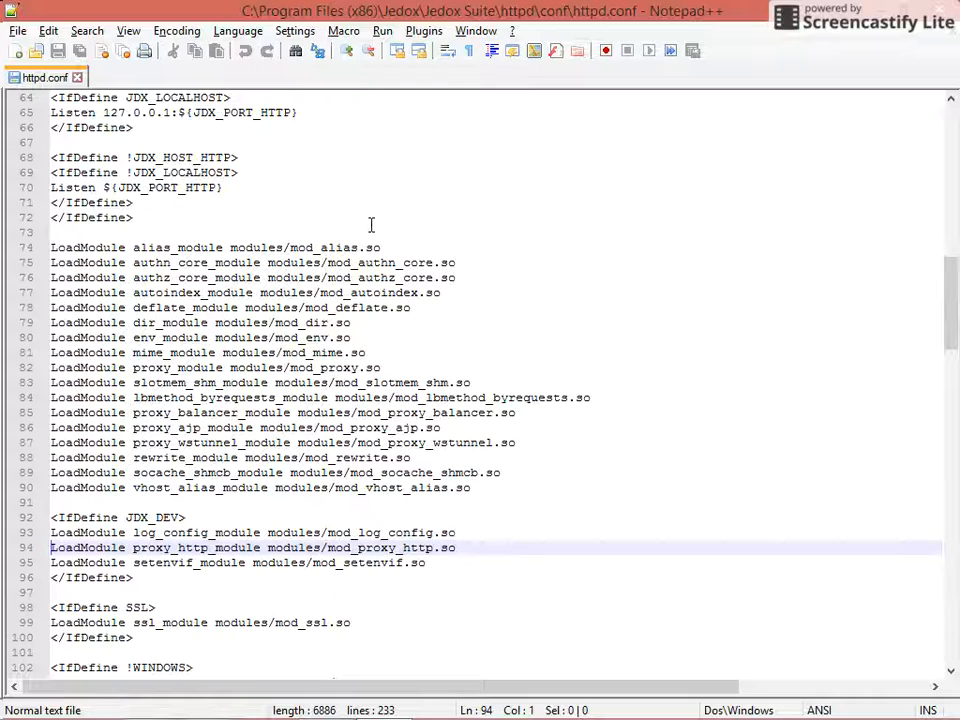
Highlight the condition name JDX_DEV on the IfDefine line that encloses the proxy_http_module line
key(shift+Down)
key(Up)
key(Up)
key(Up)
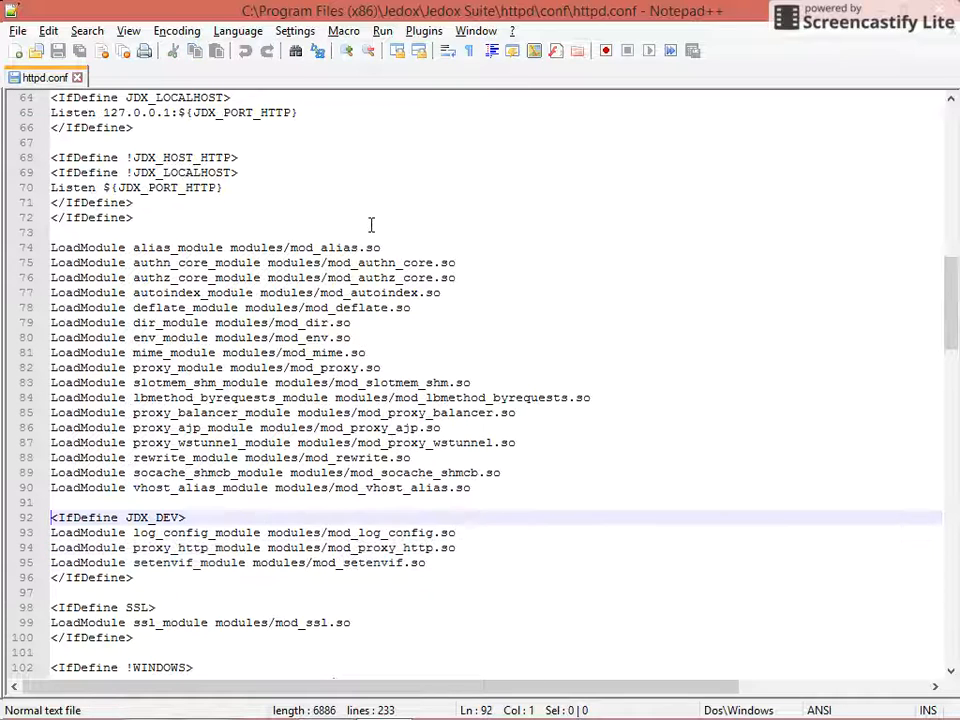
key(ctrl+Right)
key(ctrl+Right)
key(ctrl+Right)
key(ctrl+shift+Left)
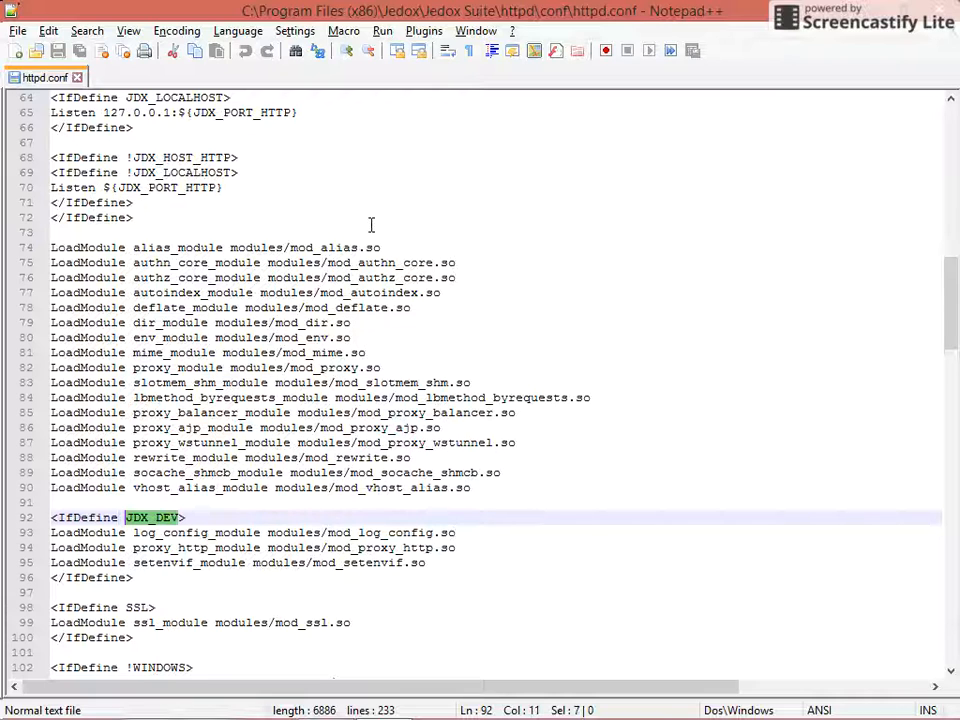
Move the LoadModule proxy_http_module line out of the IfDefine JDX_DEV block to directly above it
key(Home)
key(Down)
key(Down)
key(shift+Down)
key(ctrl+c)
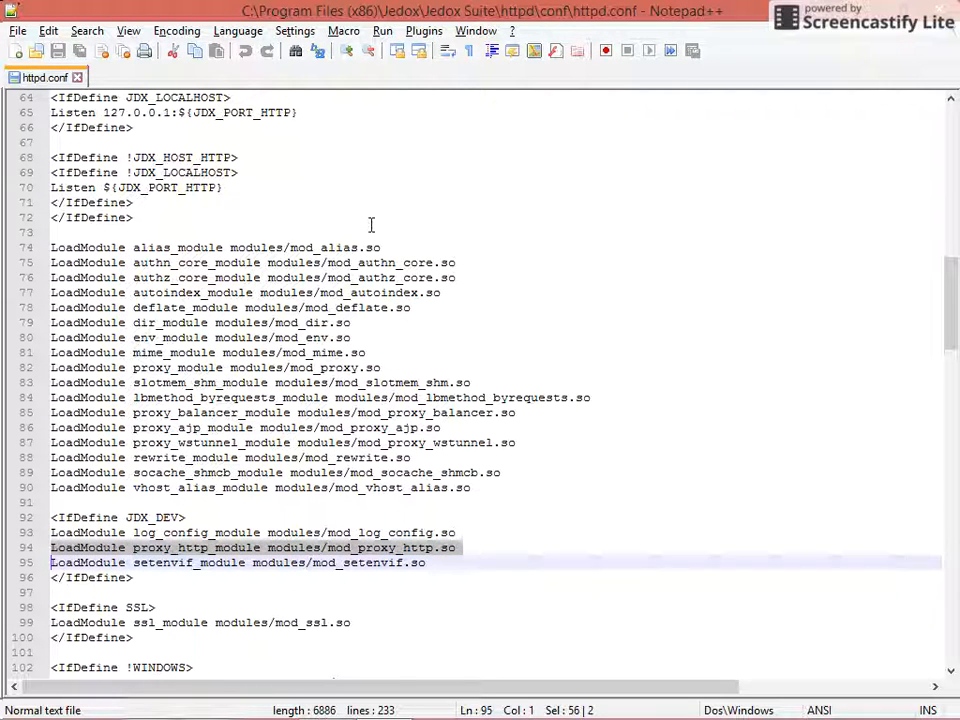
key(Delete)
key(Up)
key(Up)
key(ctrl+v)
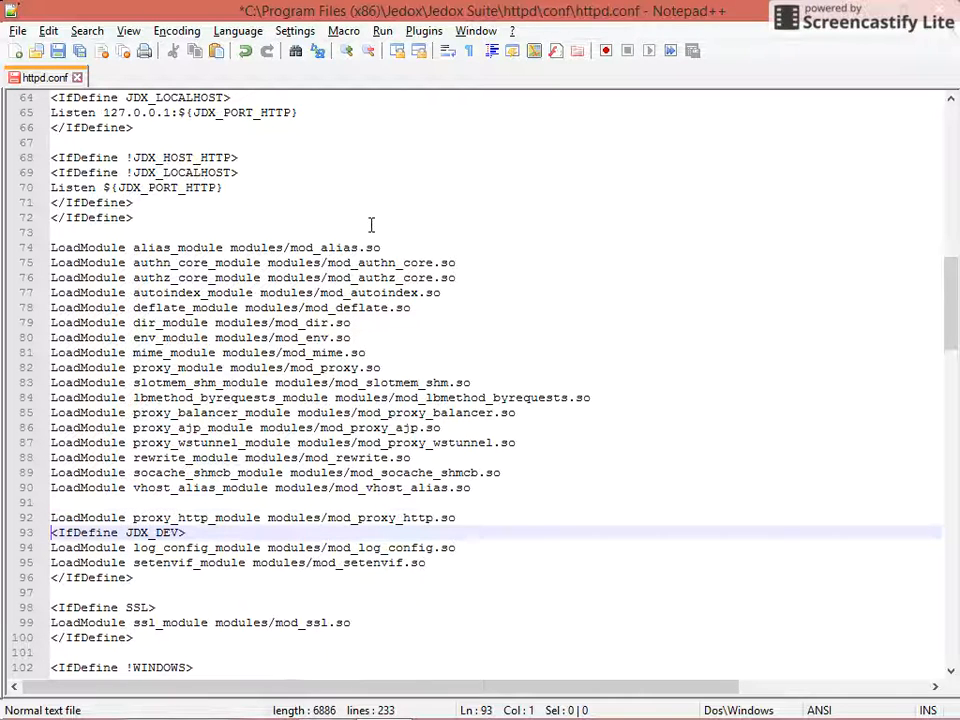
key(Up)
key(ctrl+Right)
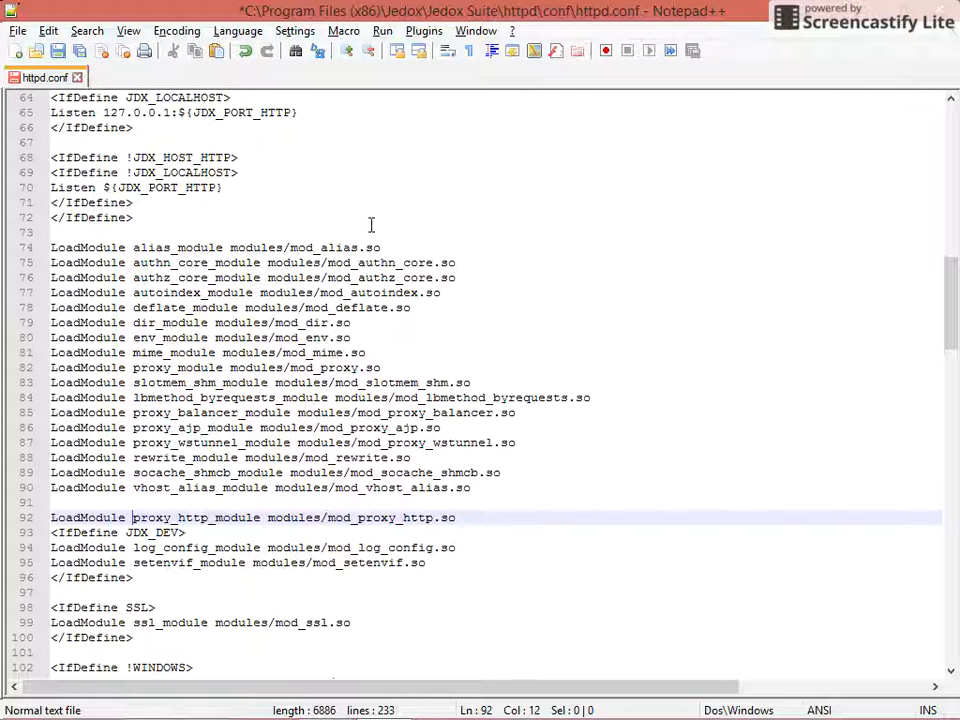
key(Home)
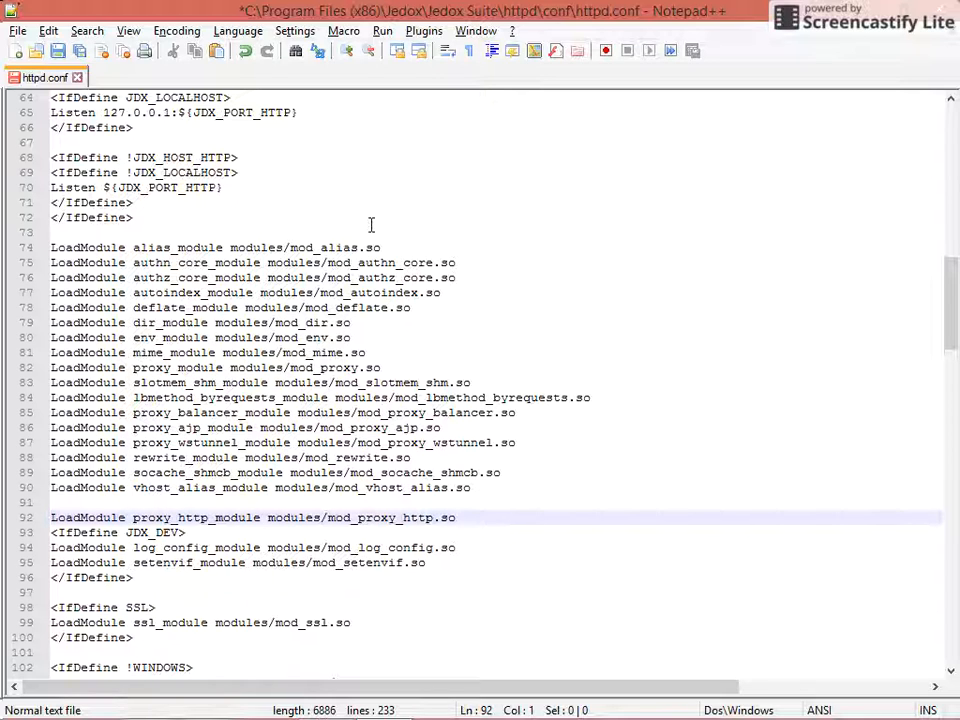
Add an empty line at the very end of httpd.conf
key(Page_Down)
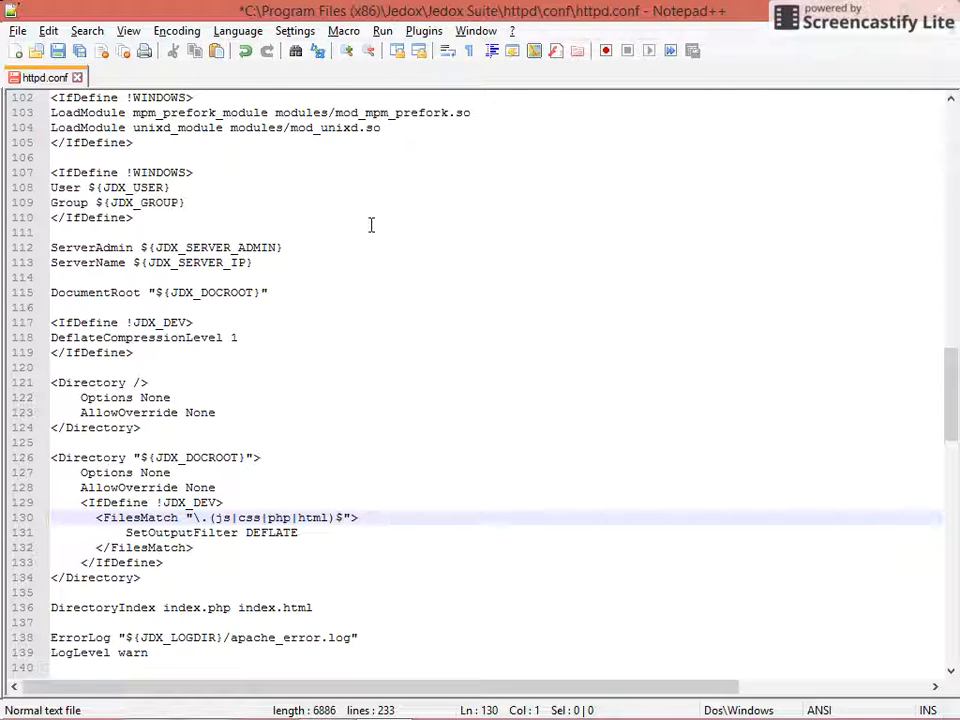
key(Page_Down)
key(Page_Down)
key(Page_Down)
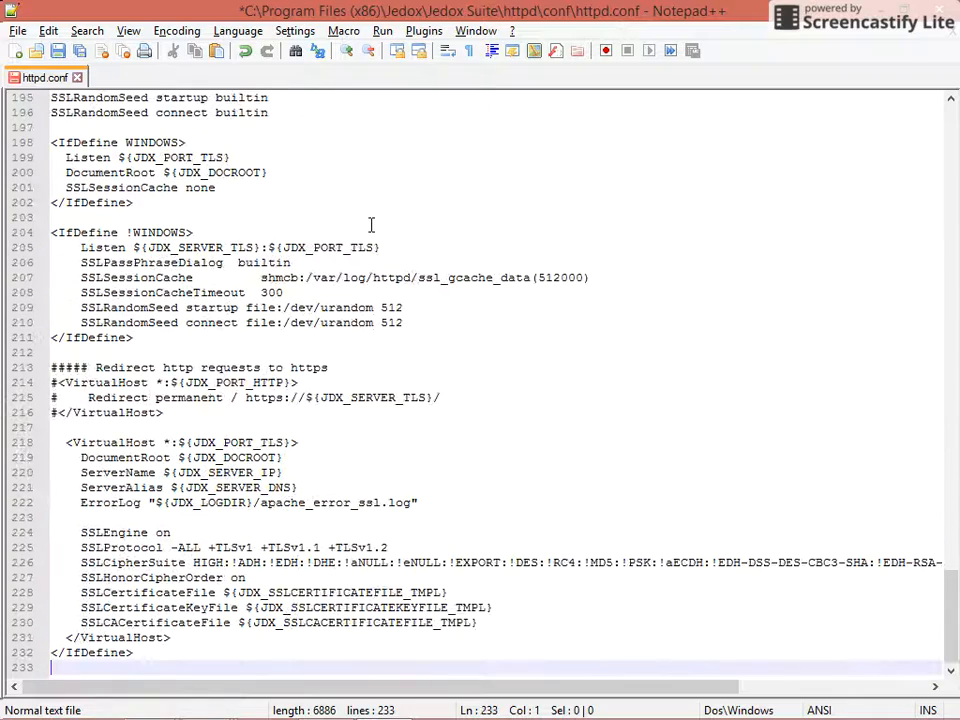
key(Return)
Switch to Chrome and find the proxy configuration instructions with the Location directive in the Xavier installation blog post
key(alt+Tab)
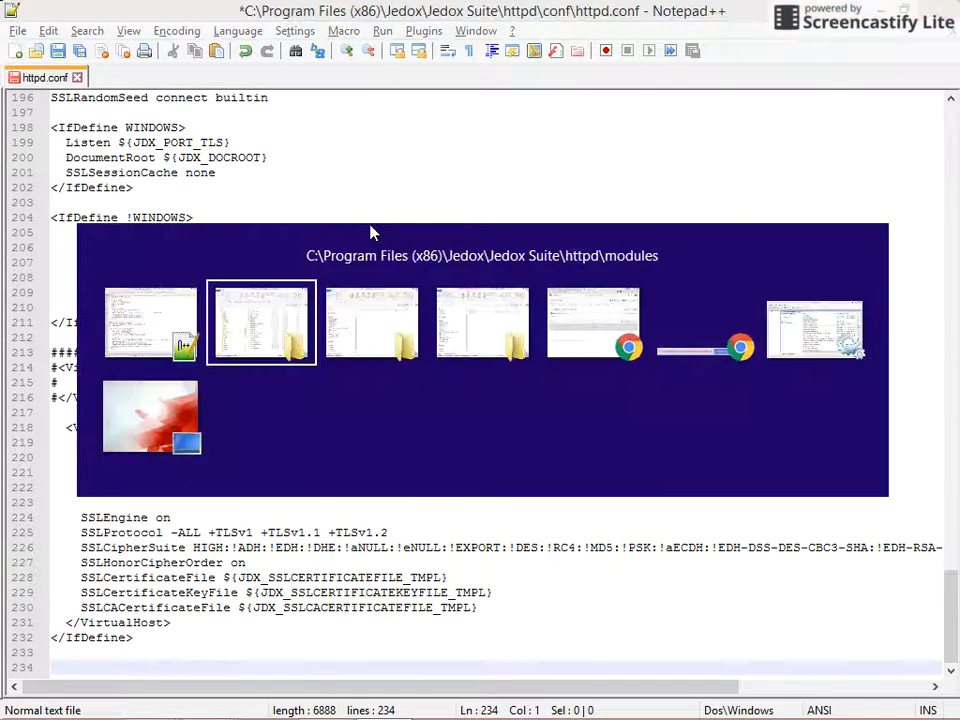
key(alt+Tab)
key(alt+Tab)
key(alt+shift+Tab)
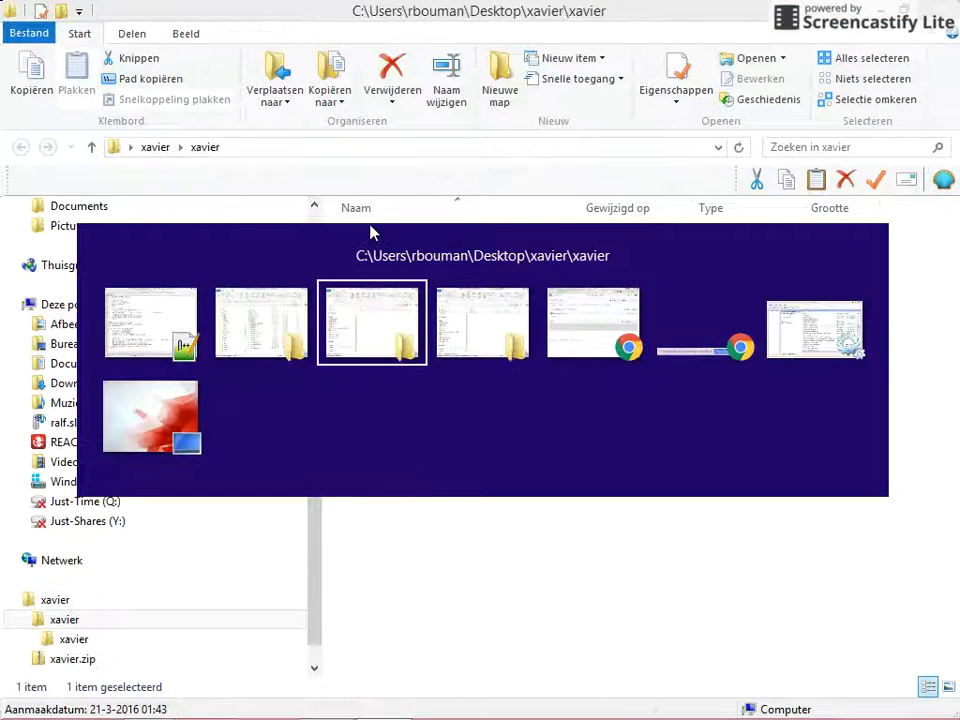
key(alt+shift+Tab)
key(alt+Tab)
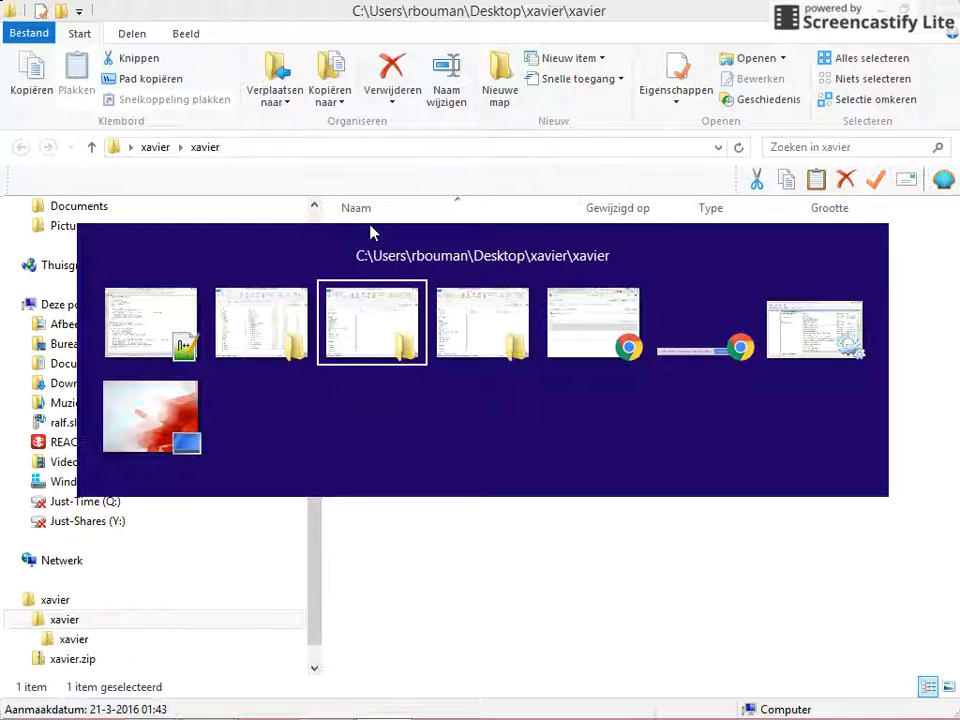
key(alt+Tab)
key(alt+Tab)
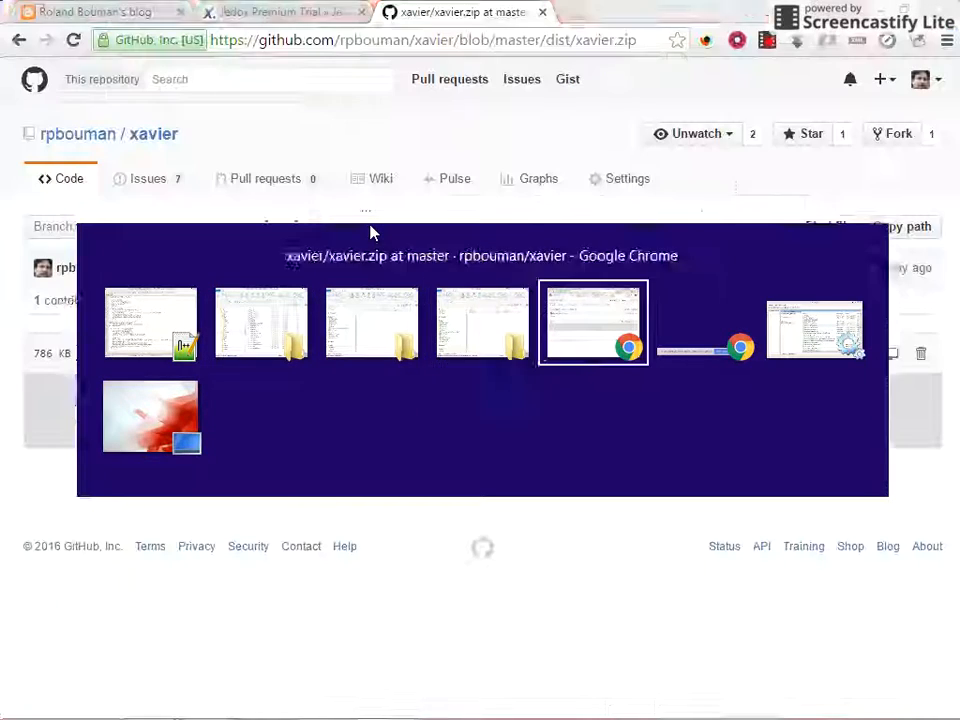
click(103, 10)
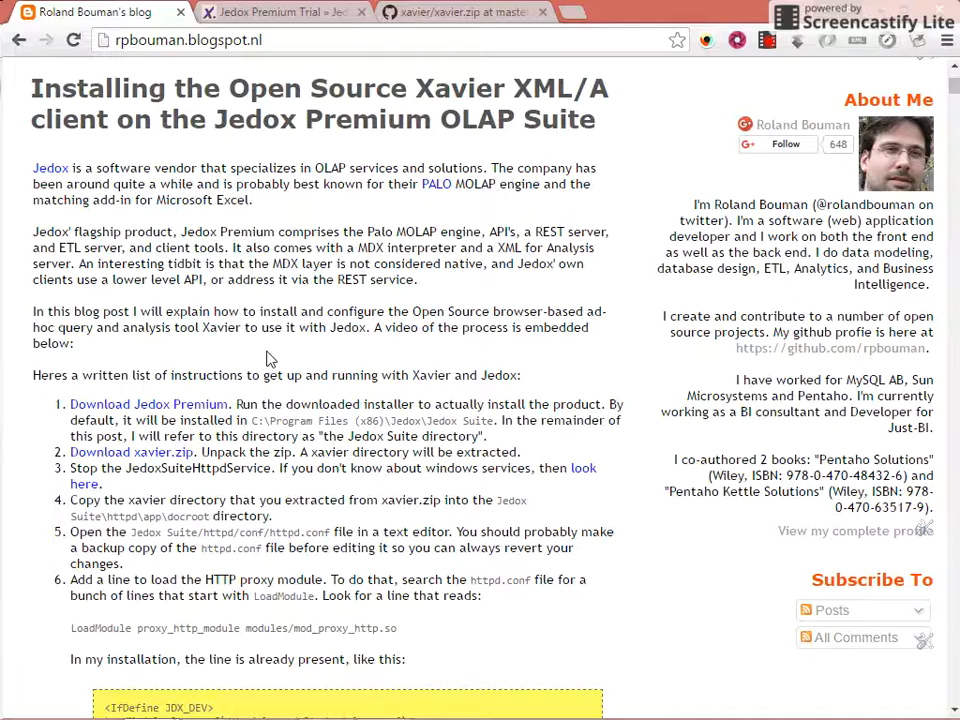
scroll(270, 360, down, 4)
scroll(268, 357, down, 5)
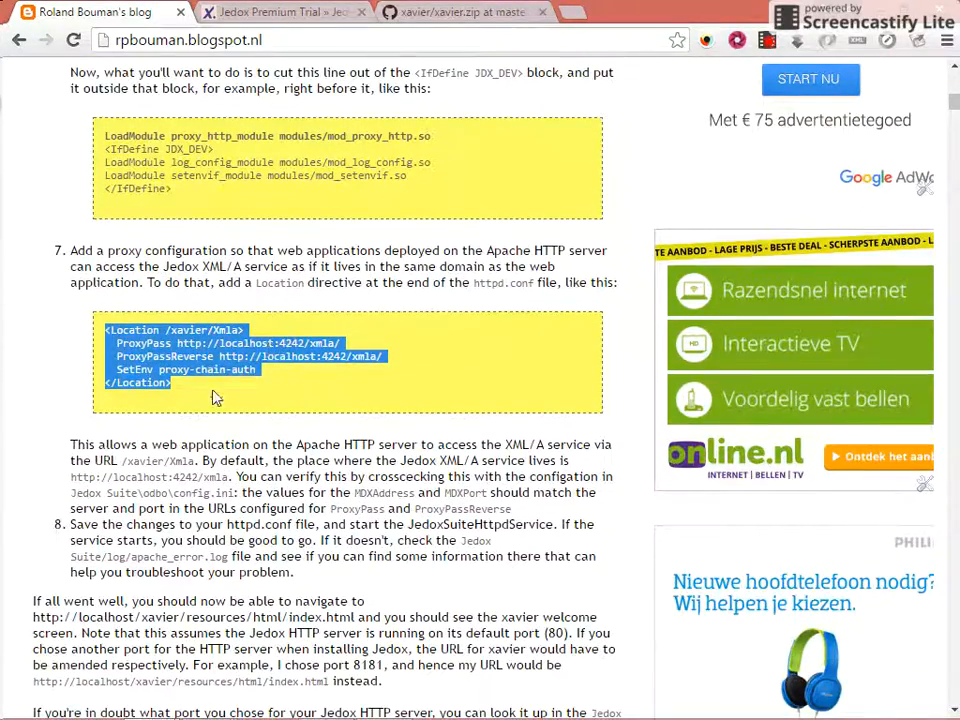
Copy the Location /xavier/Xmla block from the blog post and paste it at the end of httpd.conf in Notepad++, followed by a line break
click(106, 329)
drag(103, 329, 199, 388)
key(ctrl+c)
key(alt+Tab)
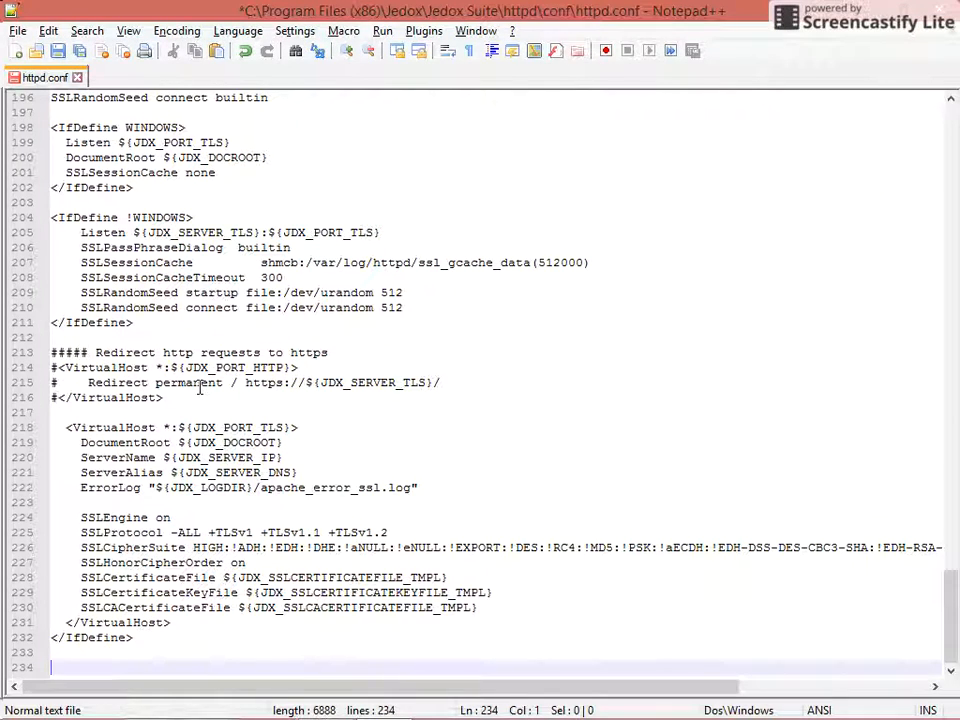
key(ctrl+v)
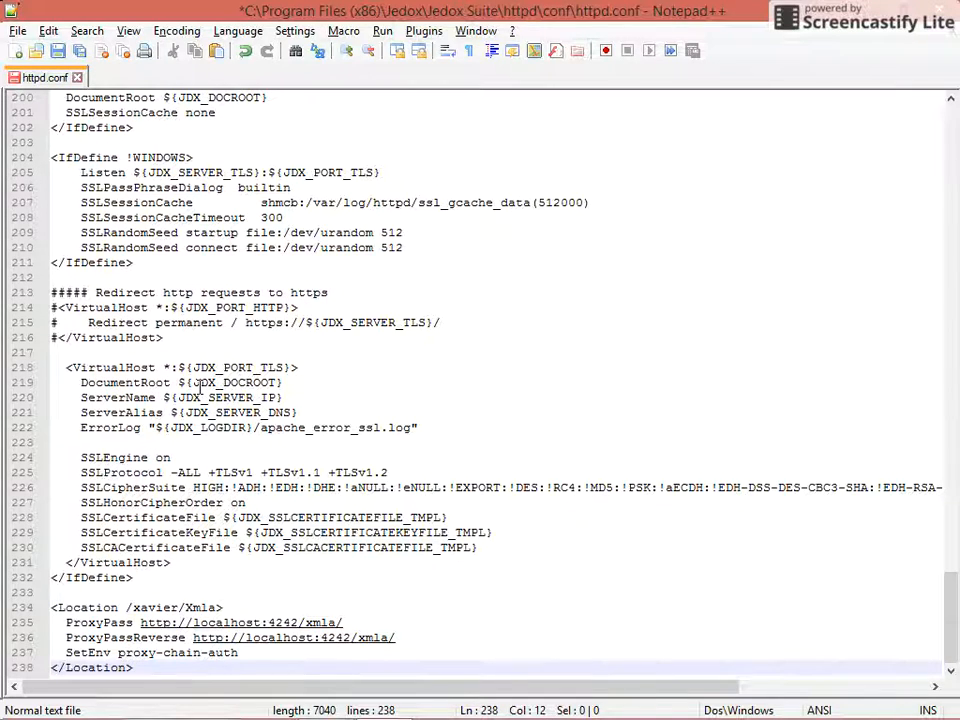
key(Return)
Highlight in turn the /xavier/ and /Xmla parts of the path on the new Location line
key(Up)
key(Up)
key(Up)
key(Up)
key(Up)
key(ctrl+Right)
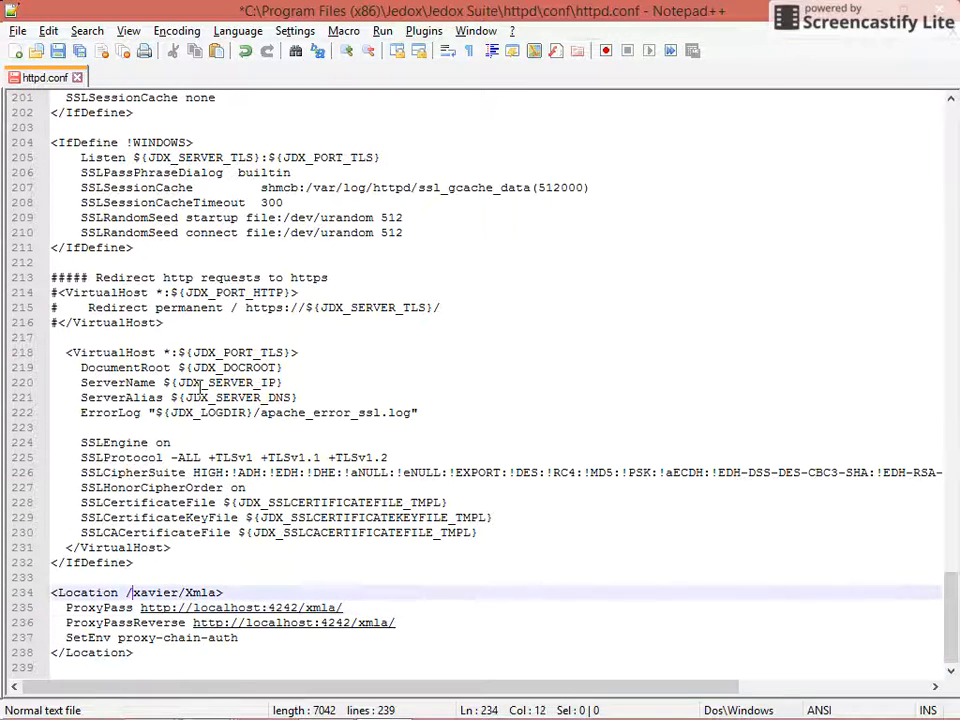
key(shift+Right)
key(ctrl+shift+Right)
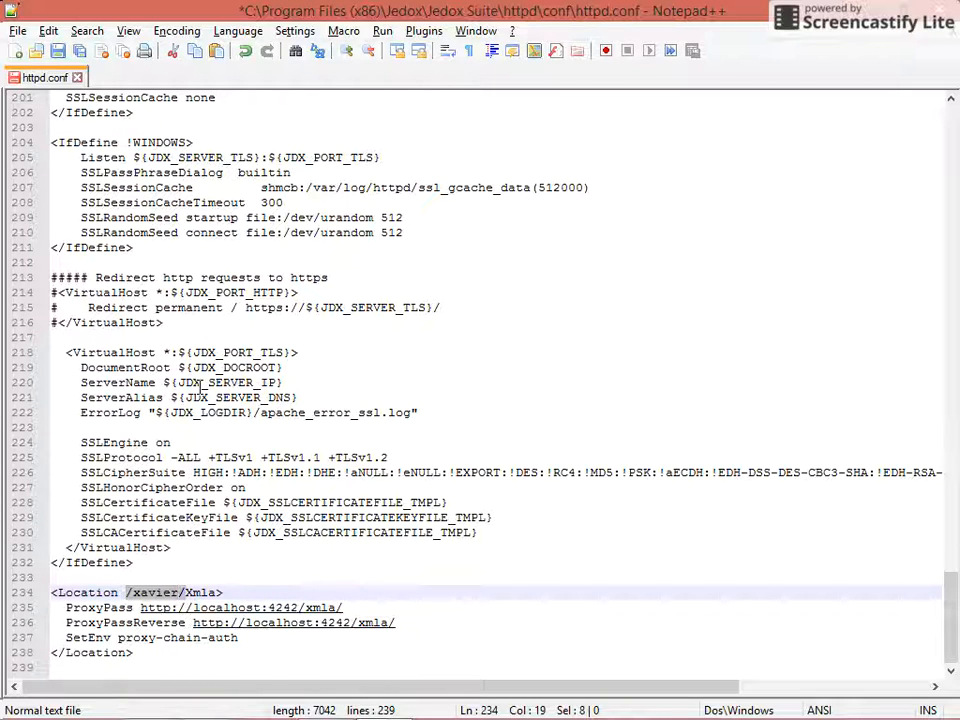
key(Right)
key(shift+Right)
key(ctrl+shift+Right)
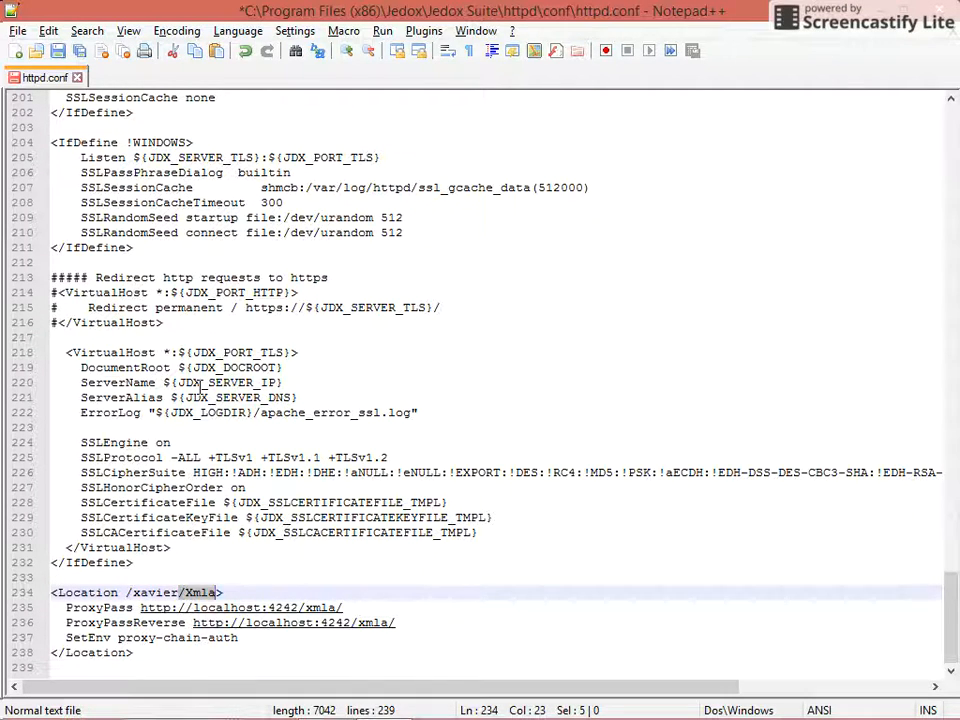
Highlight the localhost host part and the xmla path of the ProxyPass URL, passing over port 4242
key(Down)
key(ctrl+Left)
key(ctrl+Left)
key(ctrl+Left)
key(ctrl+shift+Right)
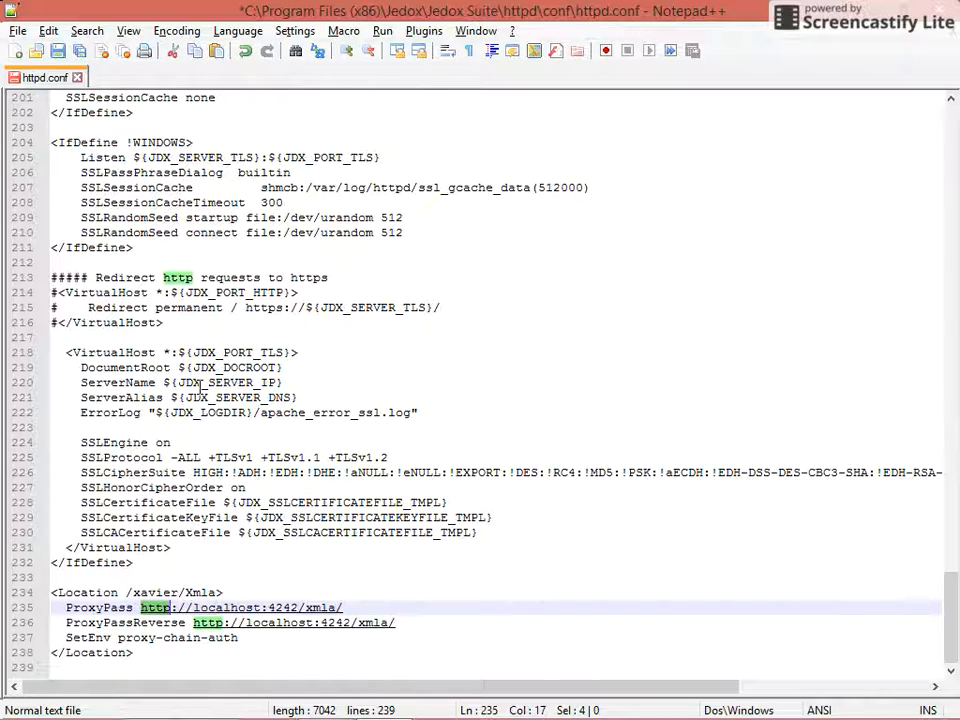
key(ctrl+shift+Right)
key(ctrl+shift+Left)
key(ctrl+shift+Right)
key(ctrl+shift+Right)
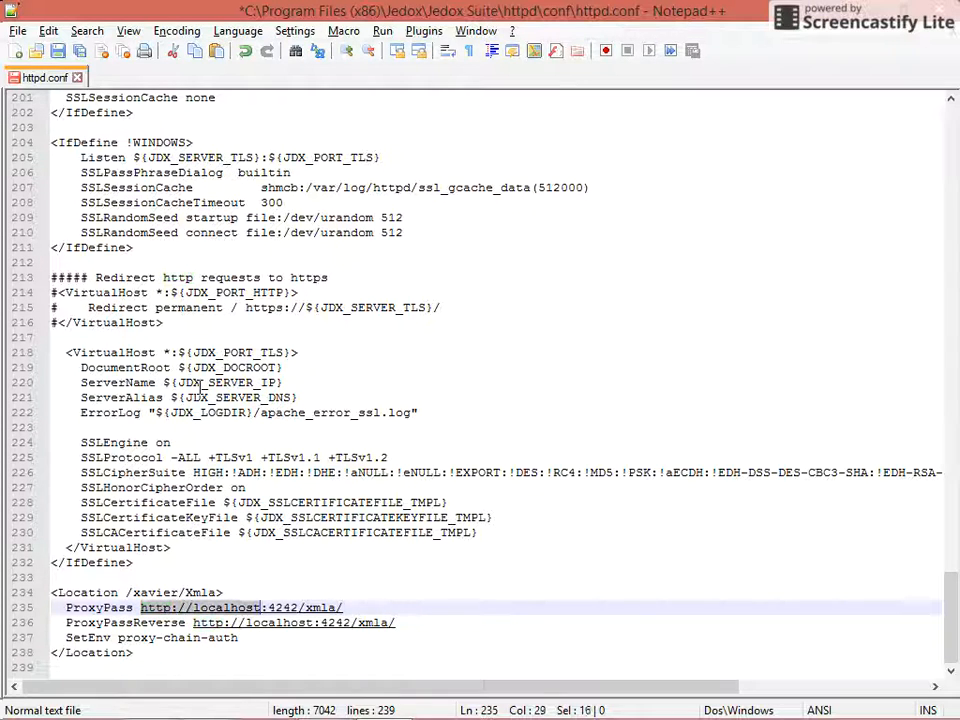
key(shift+Right)
key(shift+Right)
key(Right)
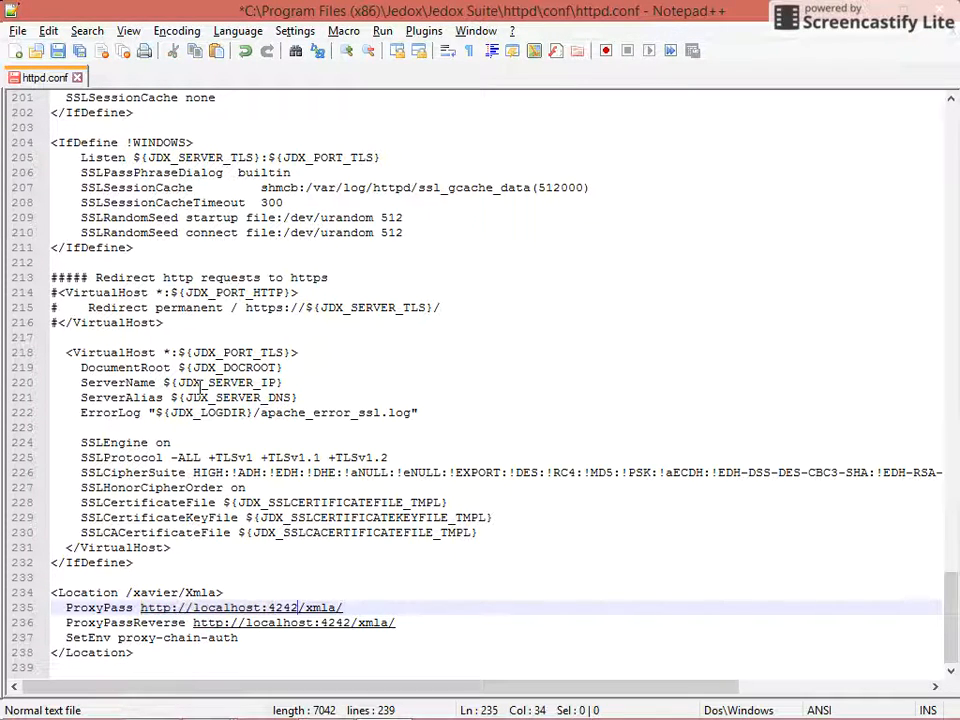
key(Right)
key(ctrl+shift+Right)
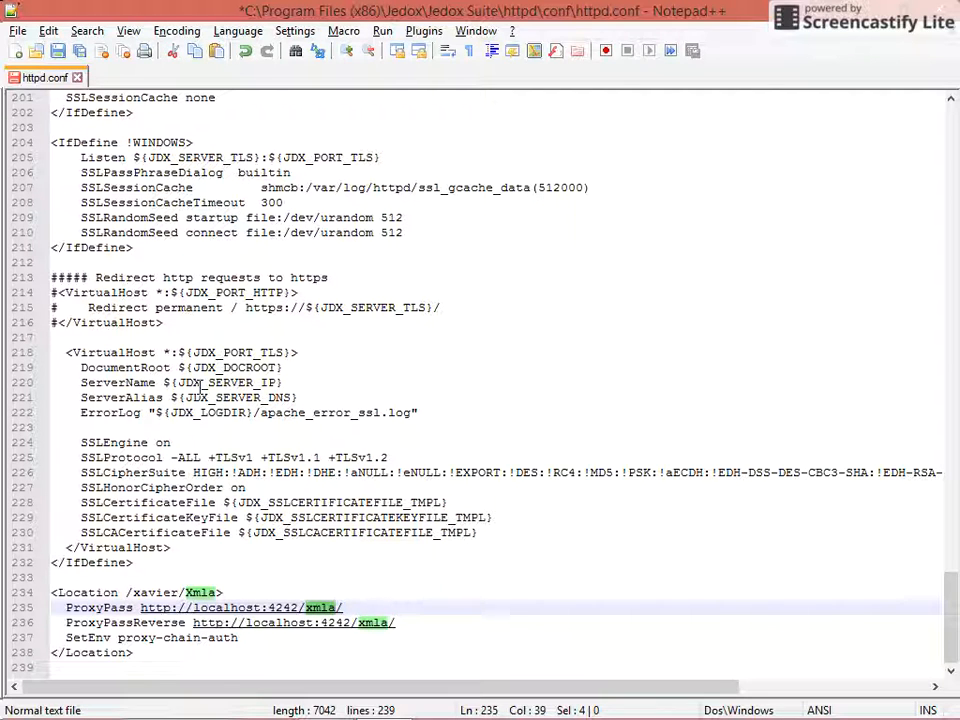
key(Down)
key(Up)
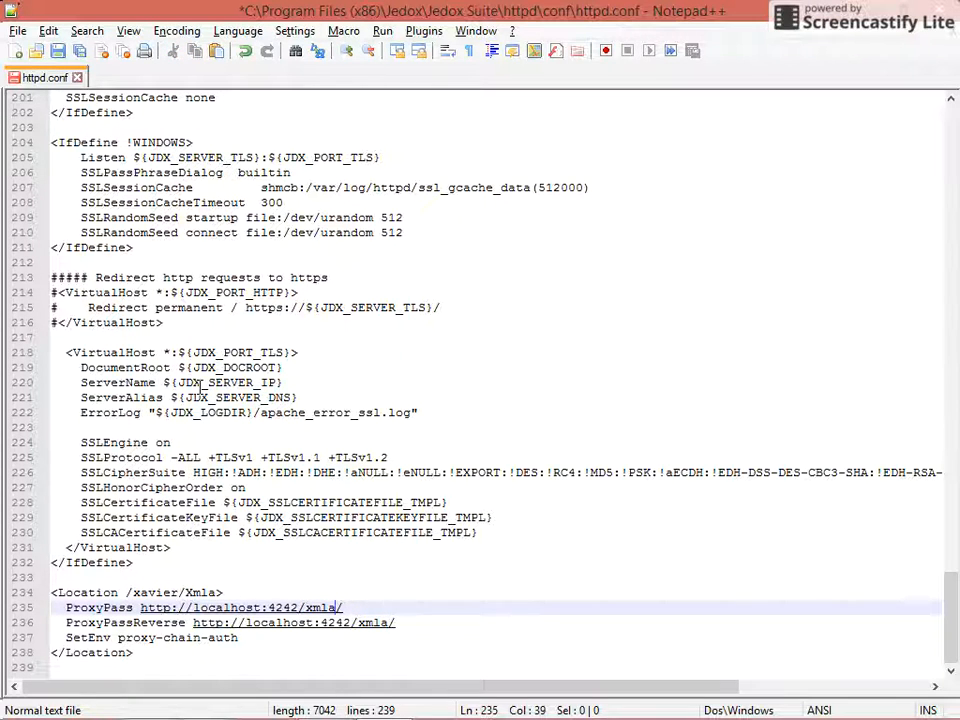
key(Right)
key(ctrl+shift+Left)
key(ctrl+shift+Left)
key(ctrl+shift+Left)
key(ctrl+shift+Left)
key(ctrl+shift+Left)
key(ctrl+shift+Left)
key(ctrl+shift+Left)
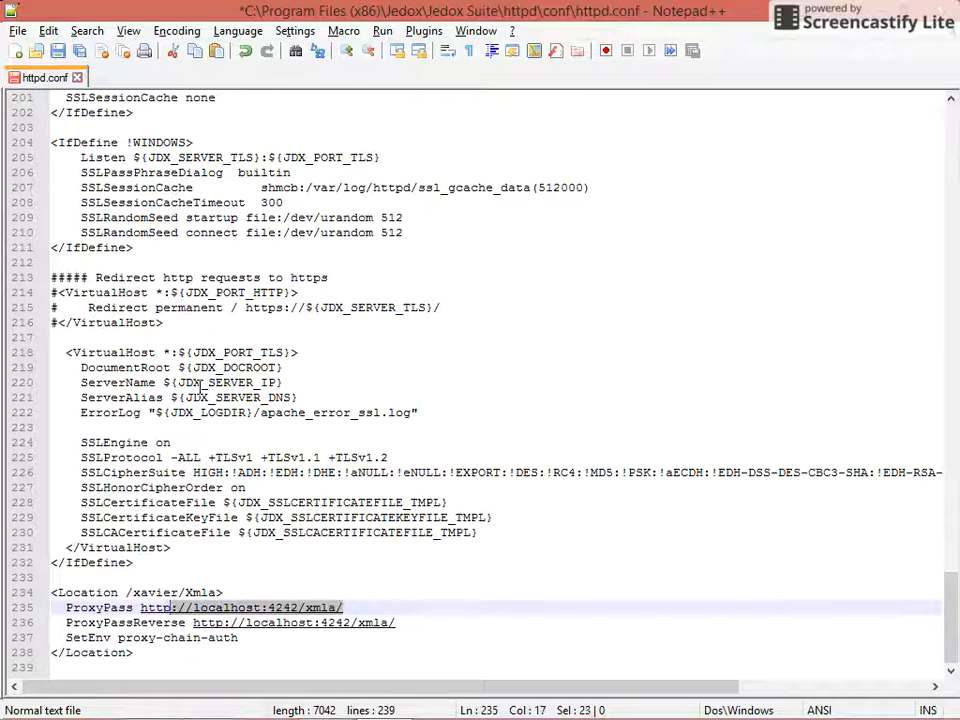
key(ctrl+shift+Left)
key(Left)
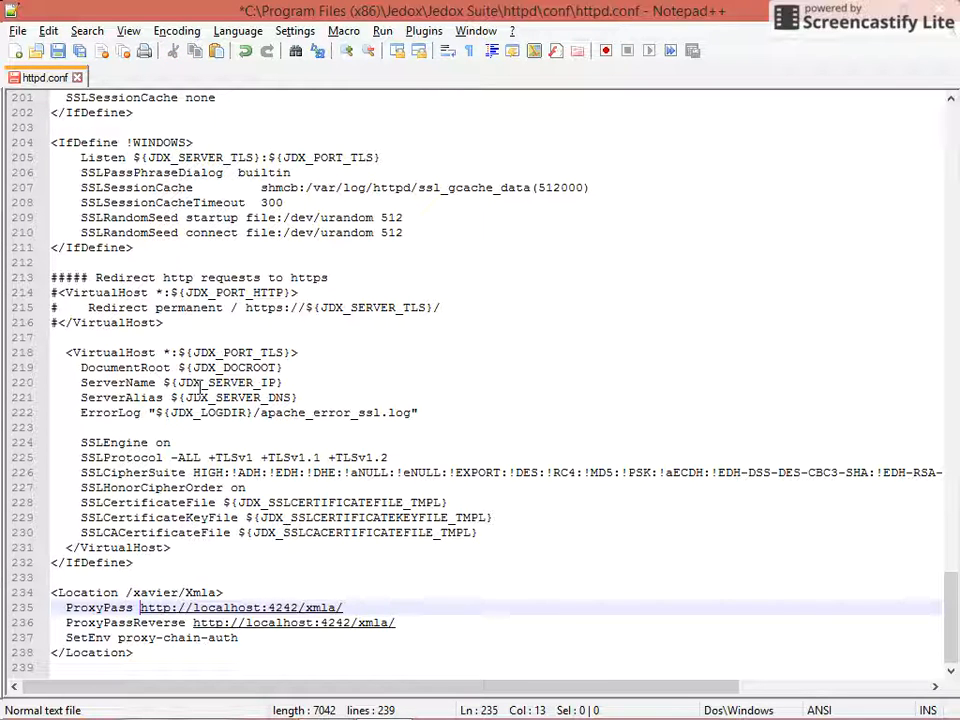
Switch to File Explorer and open config.ini from the Jedox Suite\odbo folder in Notepad++
key(alt+Tab)
key(Tab)
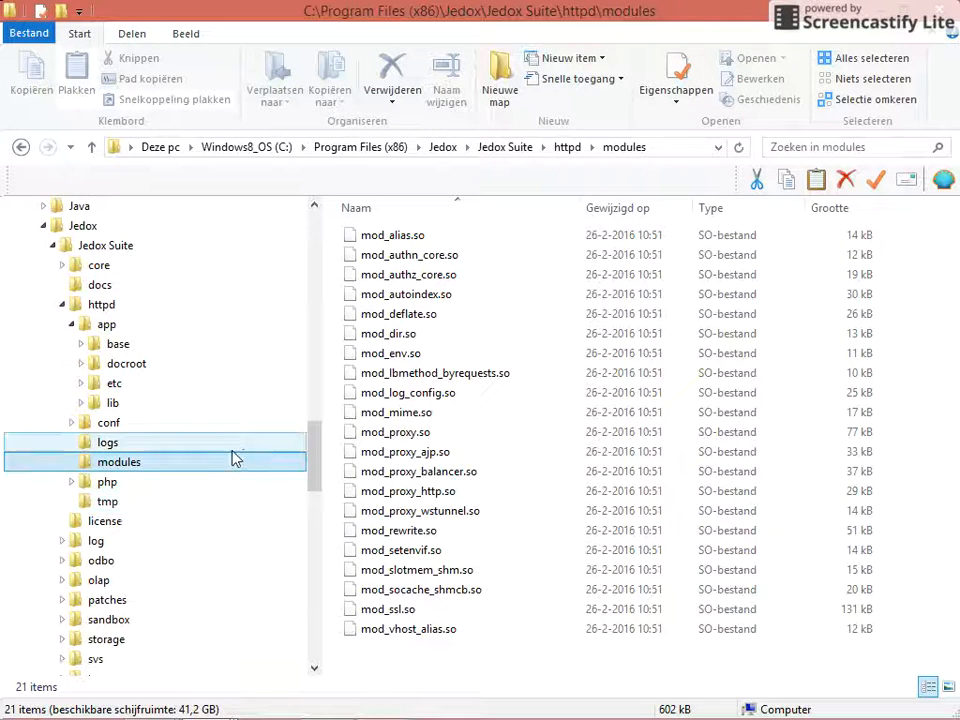
click(101, 562)
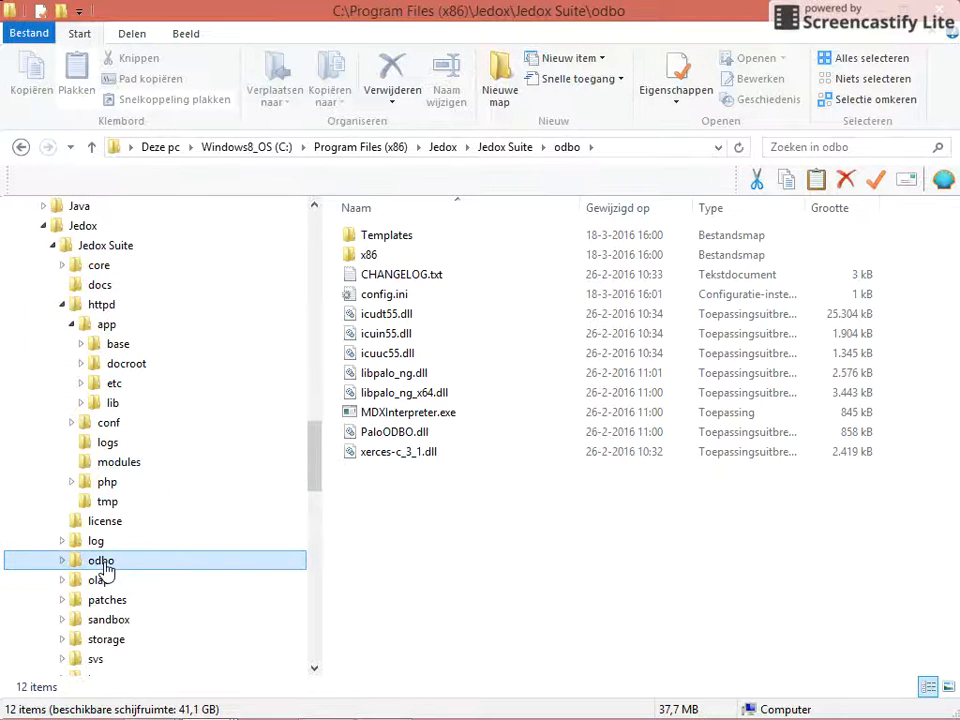
click(389, 298)
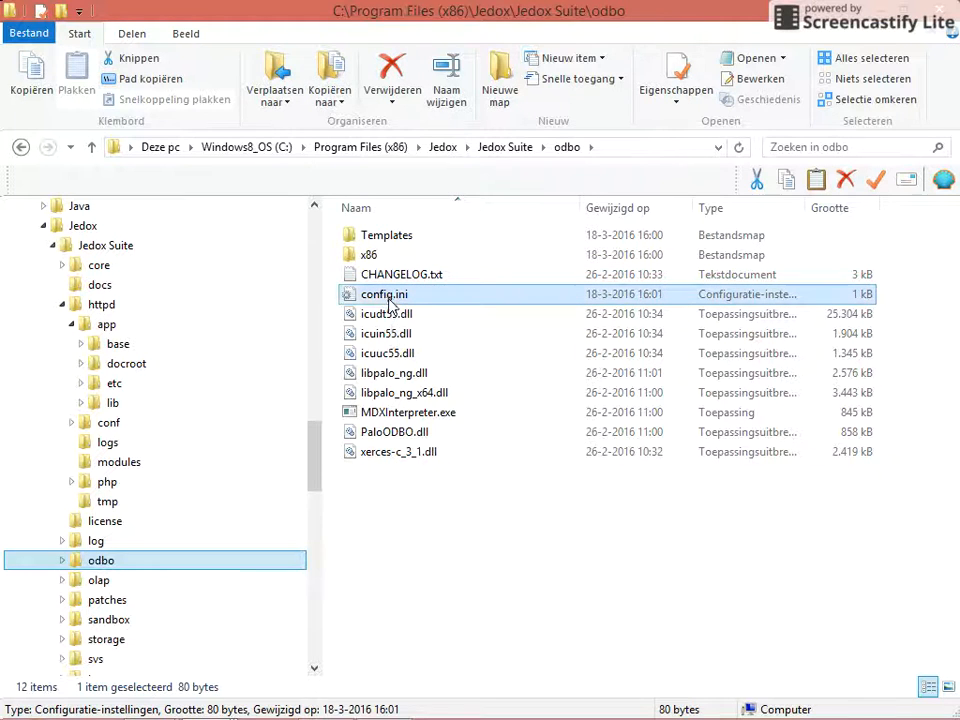
right_click(389, 298)
click(321, 420)
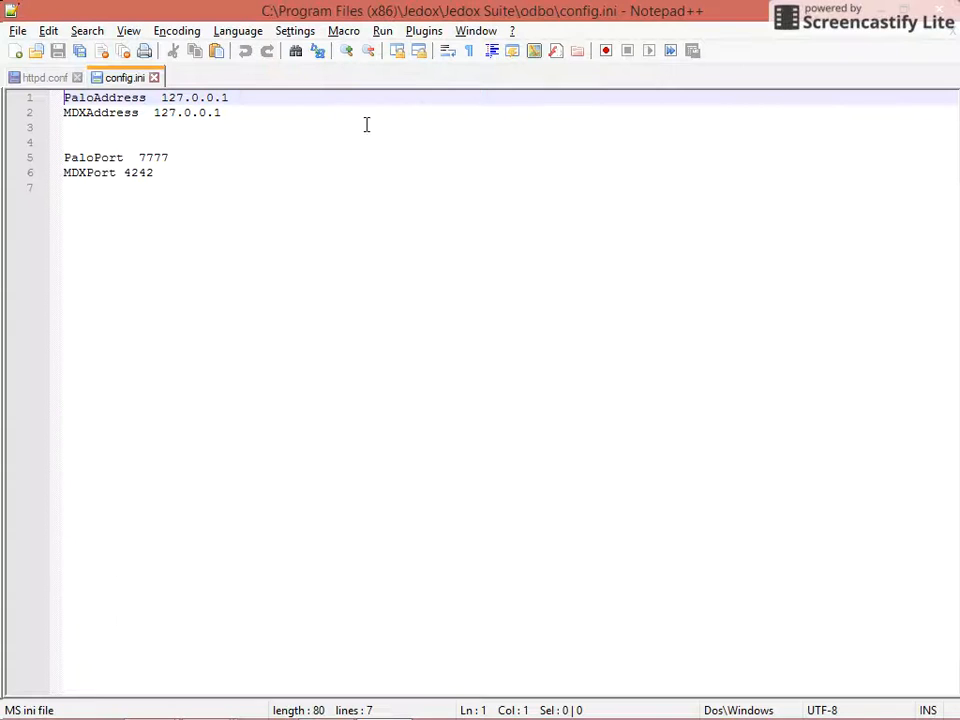
Highlight the MDXAddress line and the MDXPort line in config.ini to check them against the proxy URLs
key(Down)
key(shift+Down)
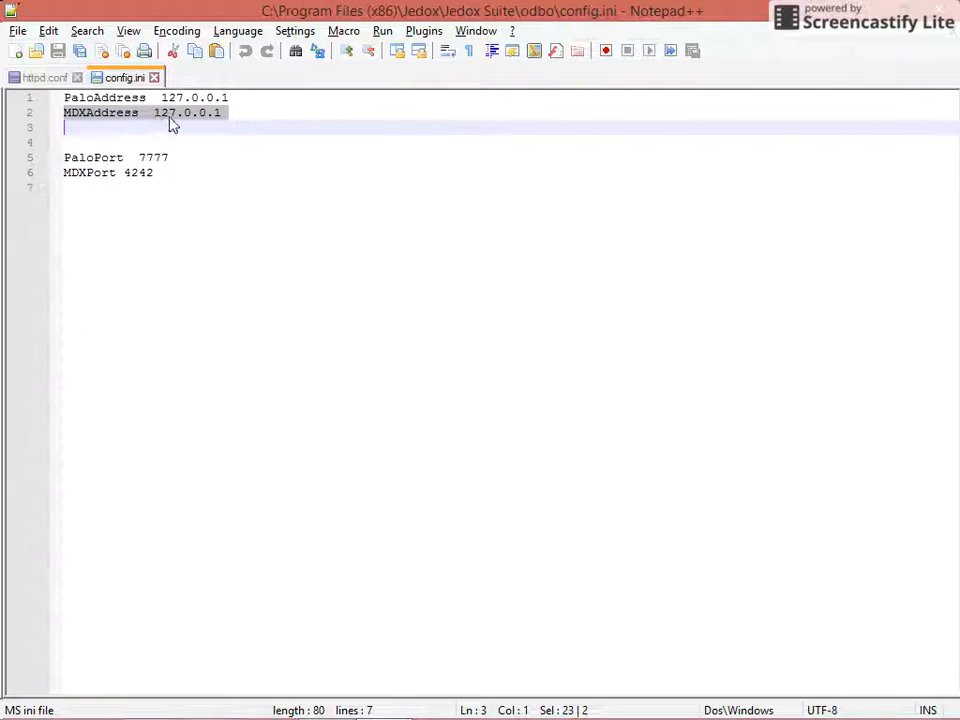
click(270, 126)
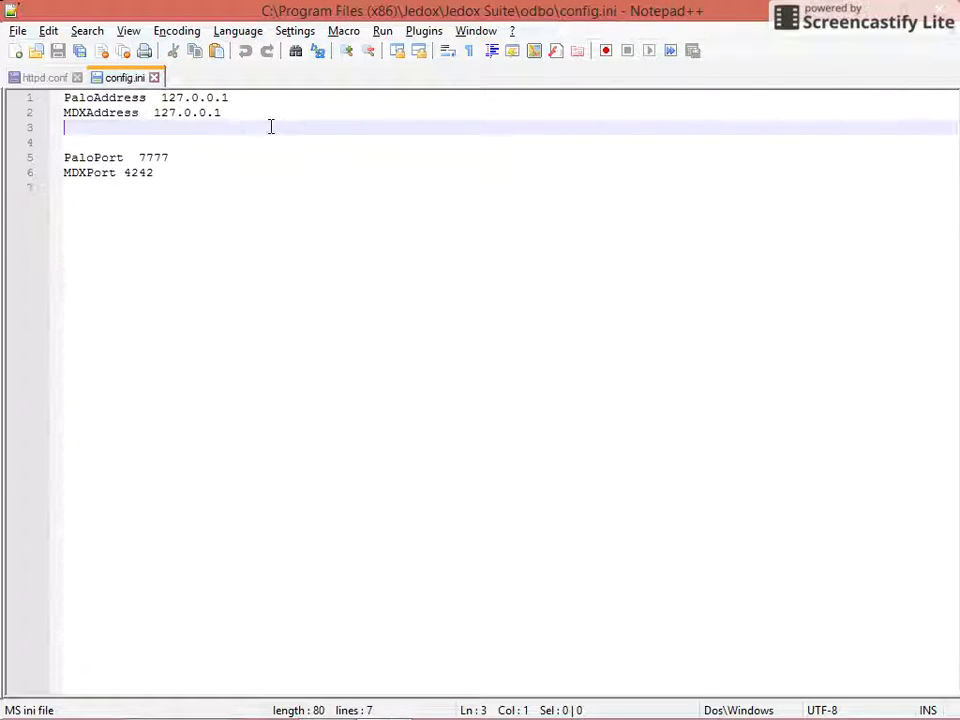
key(Up)
key(Down)
key(Down)
key(Down)
key(Down)
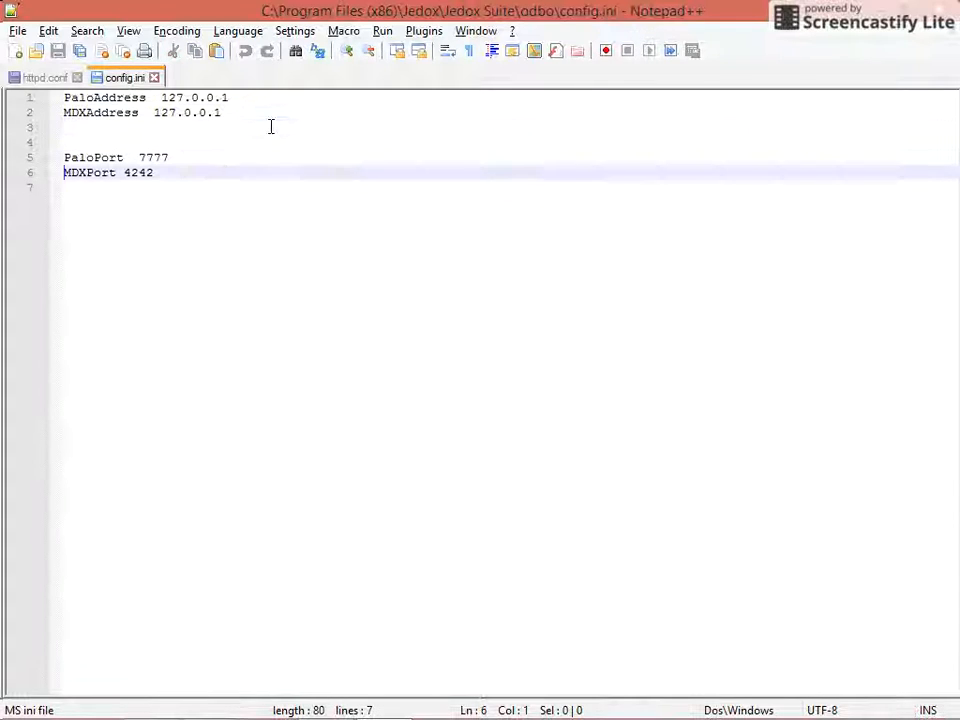
key(shift+Down)
key(shift+Up)
key(shift+Down)
key(shift+Up)
Return to the ProxyPass lines in httpd.conf and close config.ini
click(40, 77)
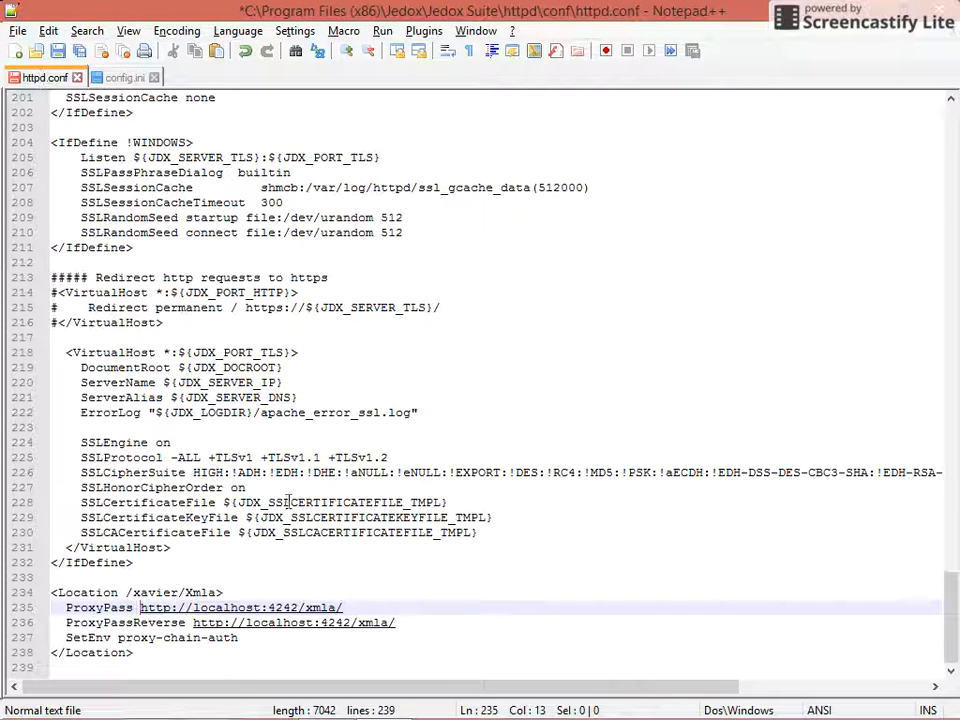
click(153, 78)
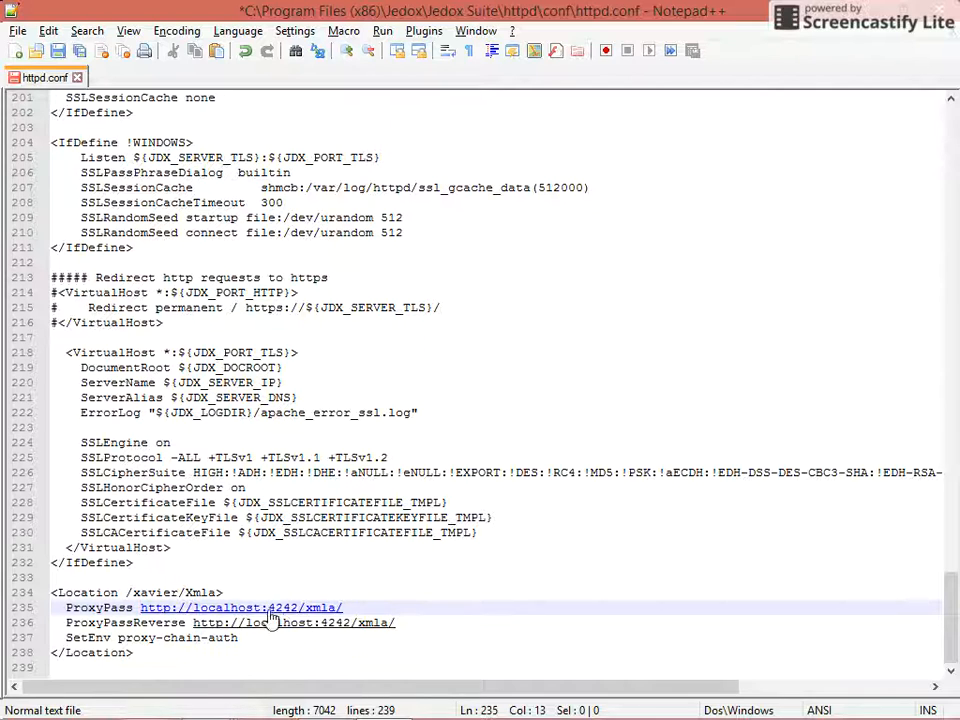
click(358, 607)
key(ctrl+shift+Left)
key(ctrl+shift+Left)
key(ctrl+shift+Left)
key(ctrl+shift+Left)
key(ctrl+shift+Left)
key(ctrl+shift+Left)
key(ctrl+shift+Left)
key(ctrl+shift+Left)
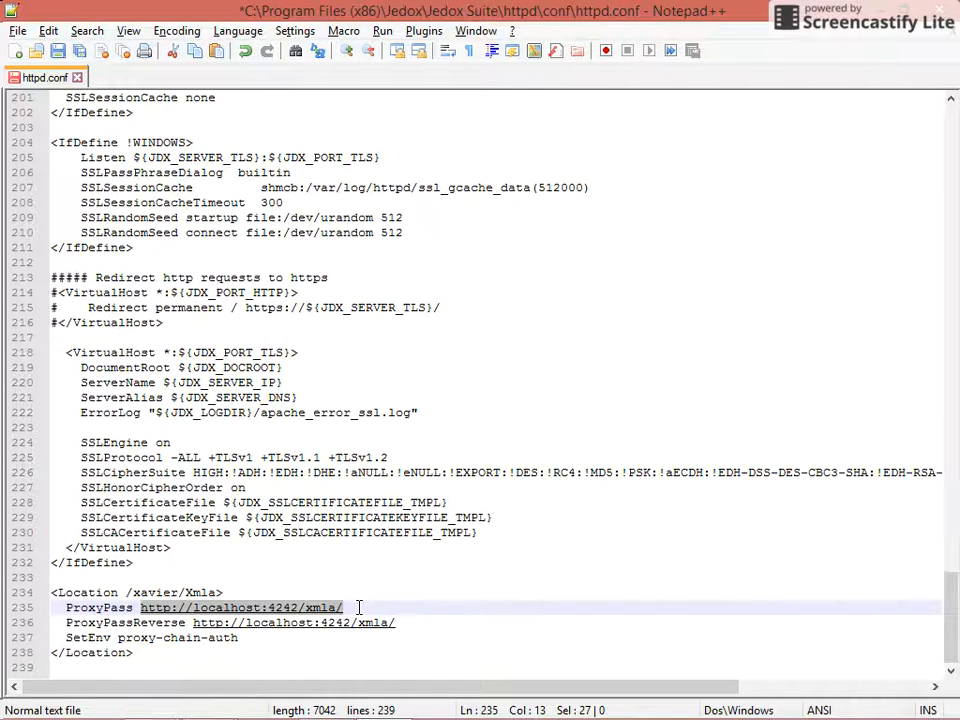
key(Home)
key(ctrl+s)
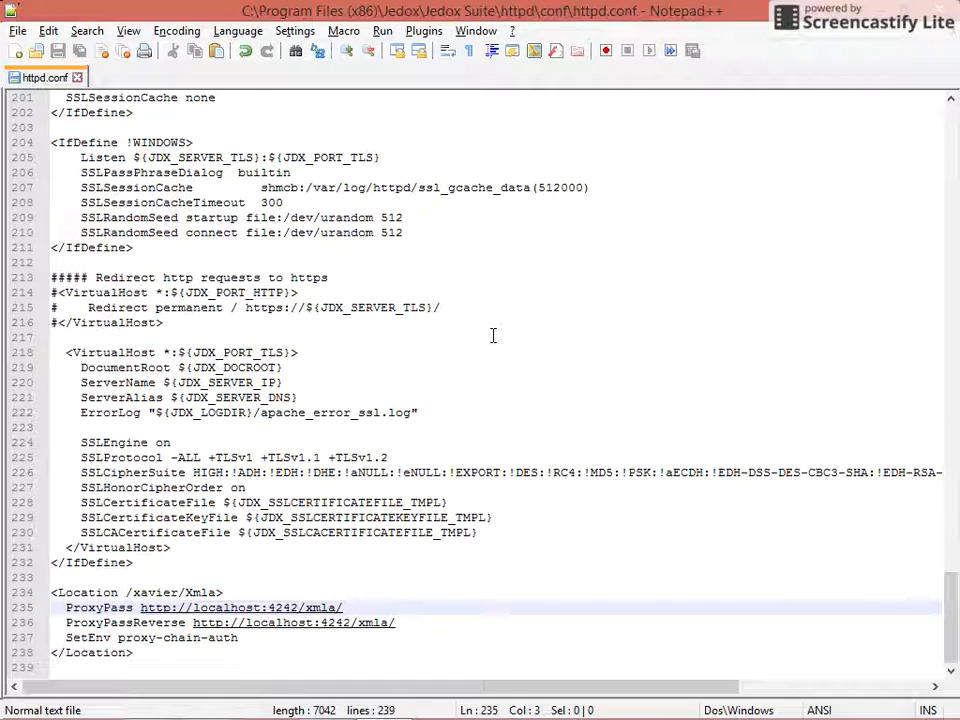
Switch to the Windows Services window and start the JedoxSuiteHttpdService
key(alt+Tab)
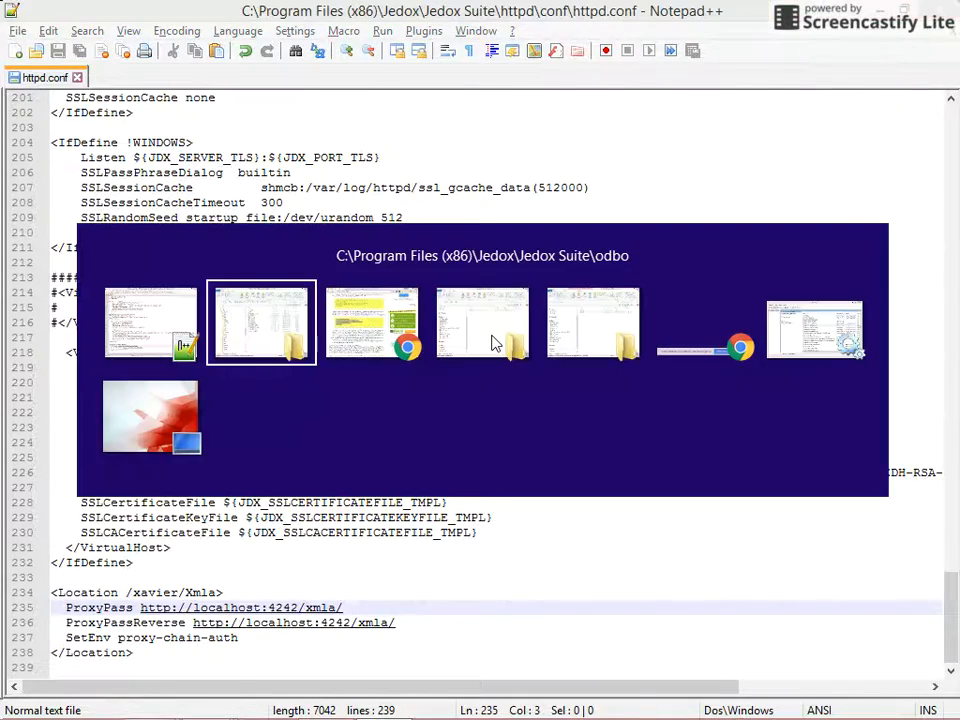
key(alt+Tab)
key(alt+shift+Tab)
key(alt+Tab)
key(alt+Tab)
key(alt+Tab)
key(alt+Tab)
key(alt+Tab)
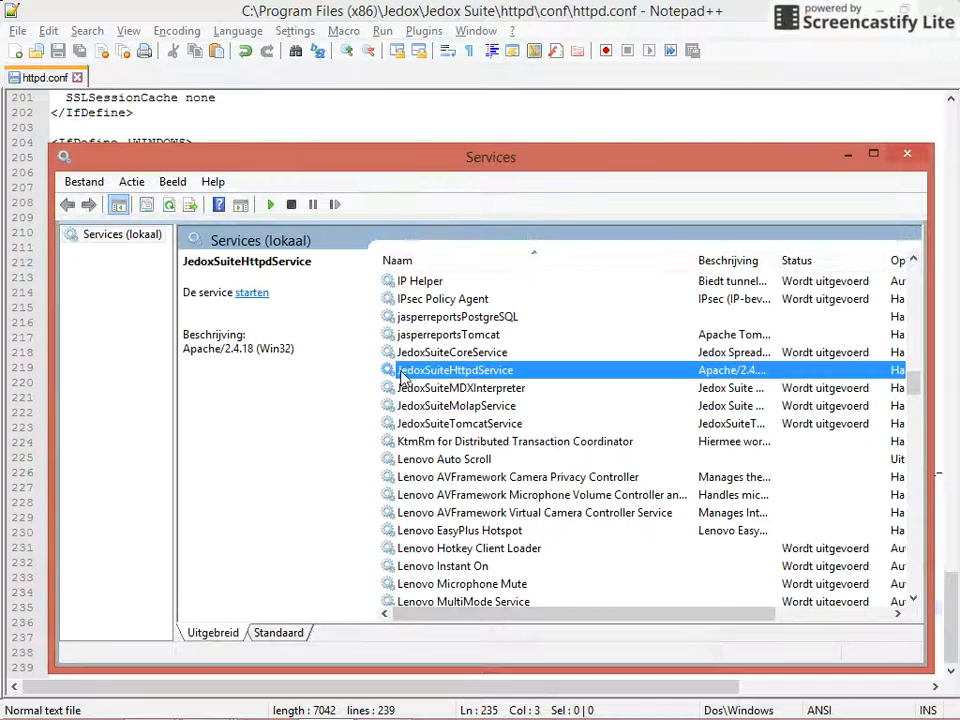
click(478, 390)
click(475, 372)
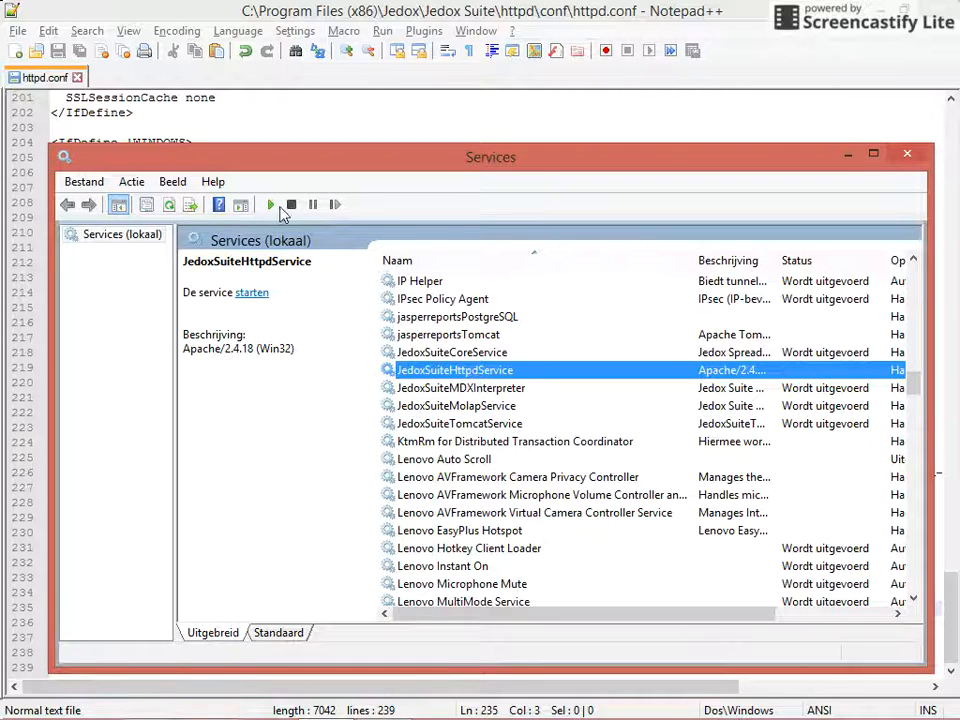
click(269, 205)
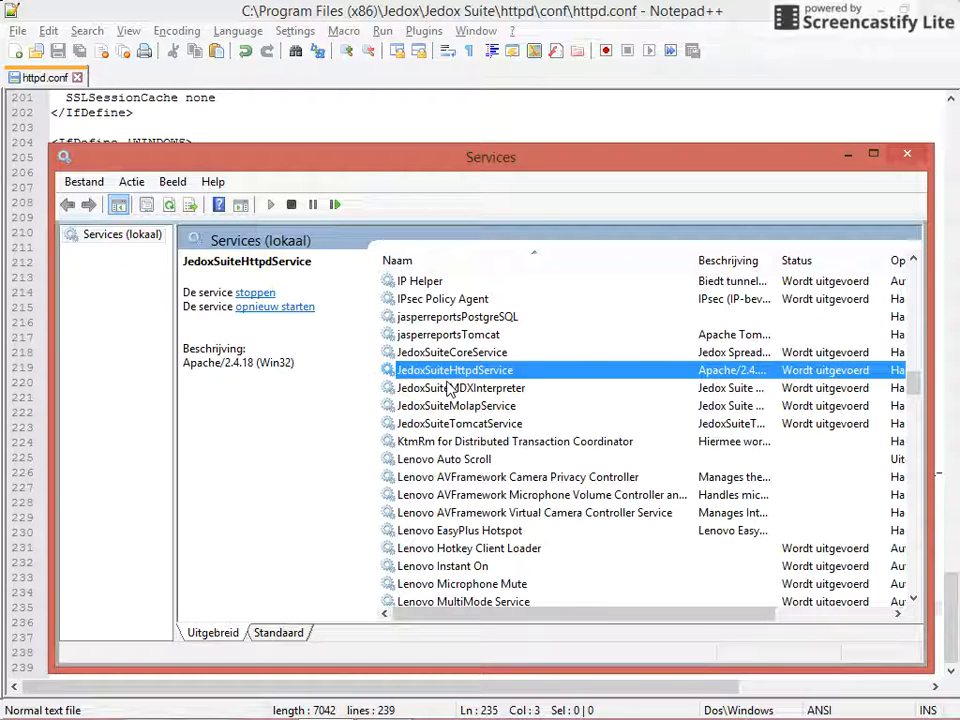
Switch to File Explorer and locate apache_error.log in the Jedox Suite\log folder
key(alt+Tab)
key(Tab)
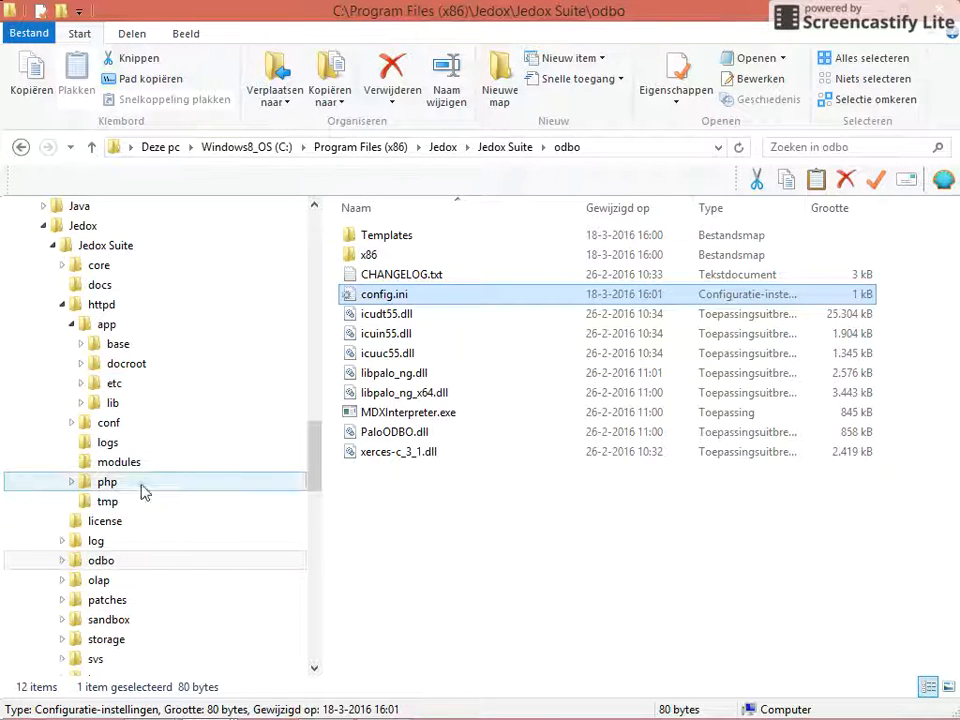
click(62, 306)
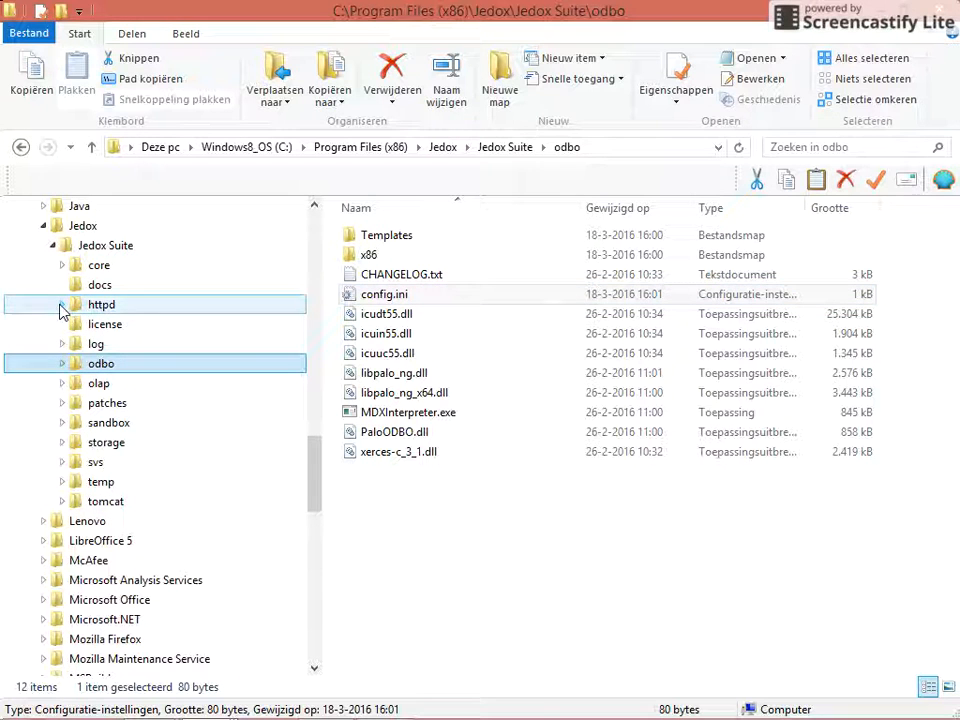
click(94, 346)
click(404, 258)
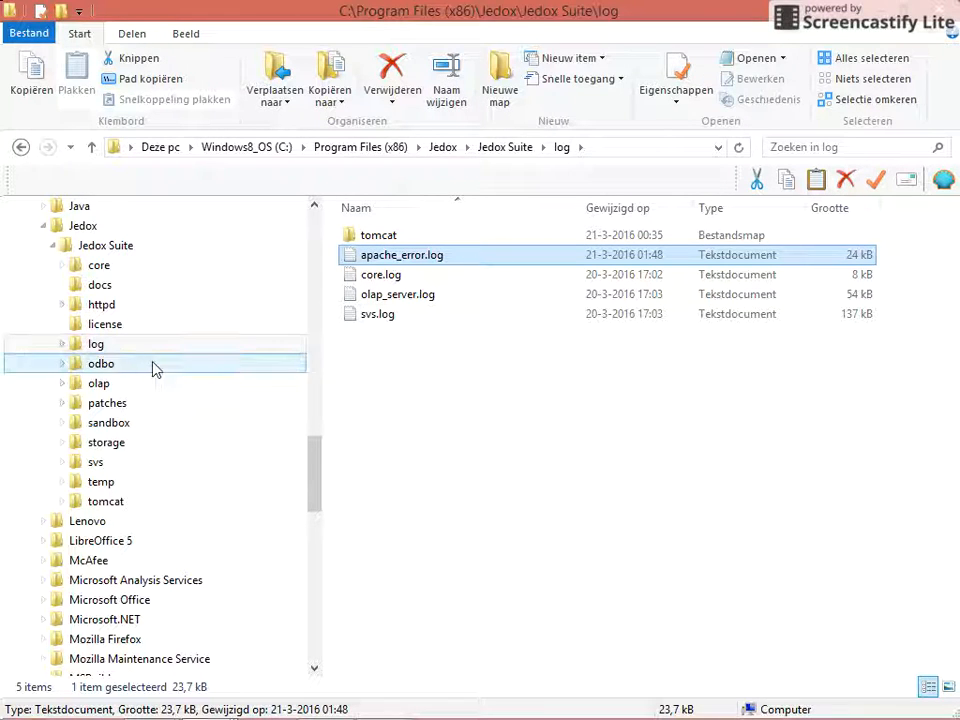
Expand the httpd folder of Jedox Suite and view the files in its conf subfolder
click(122, 309)
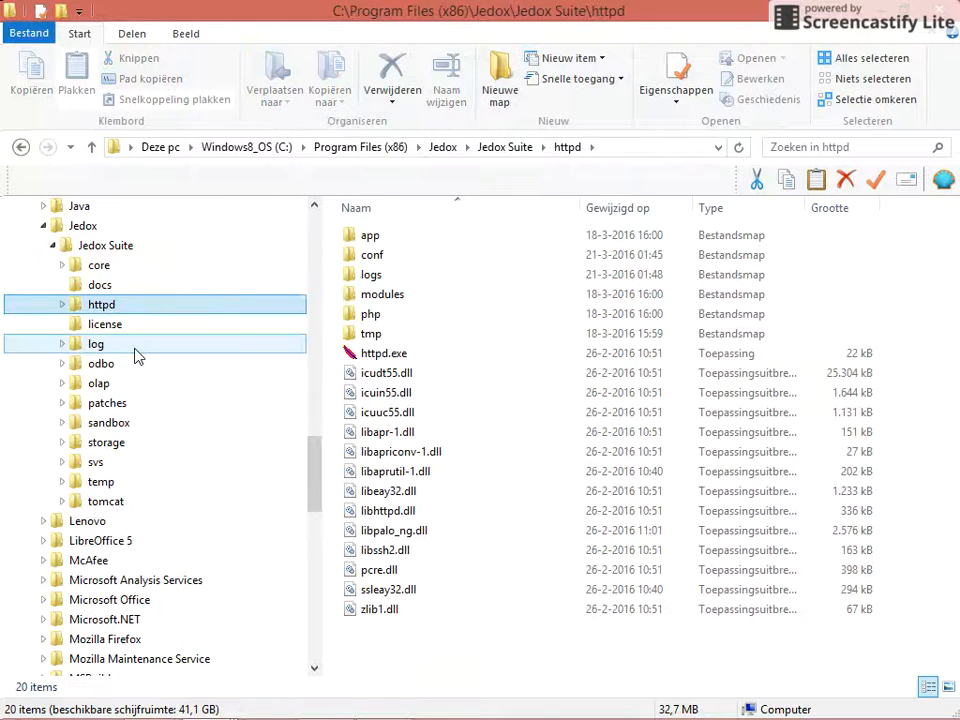
click(61, 305)
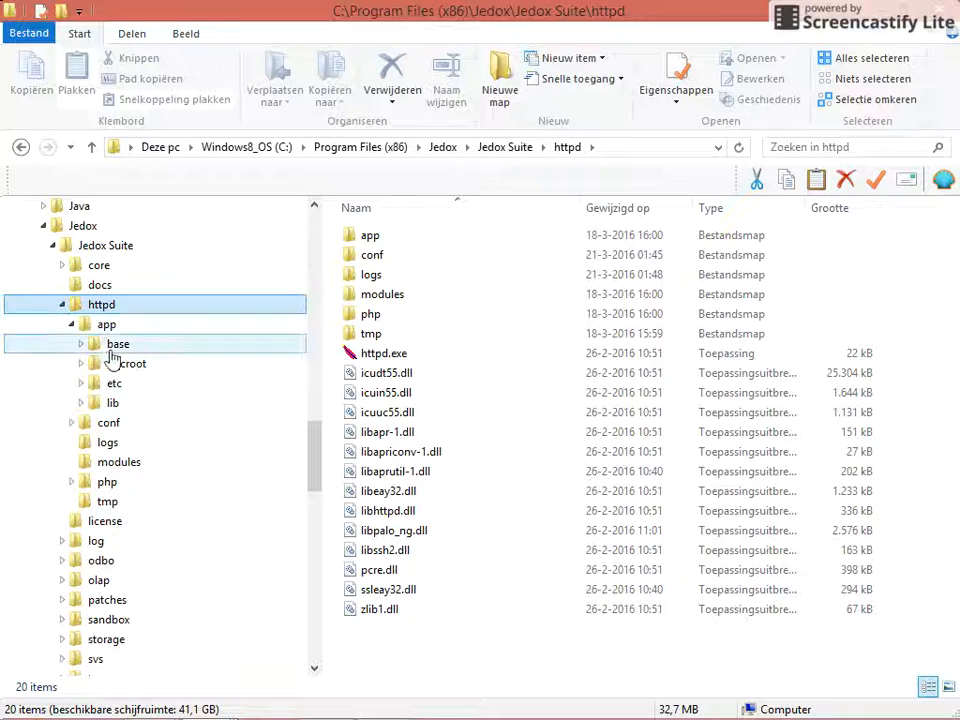
click(103, 428)
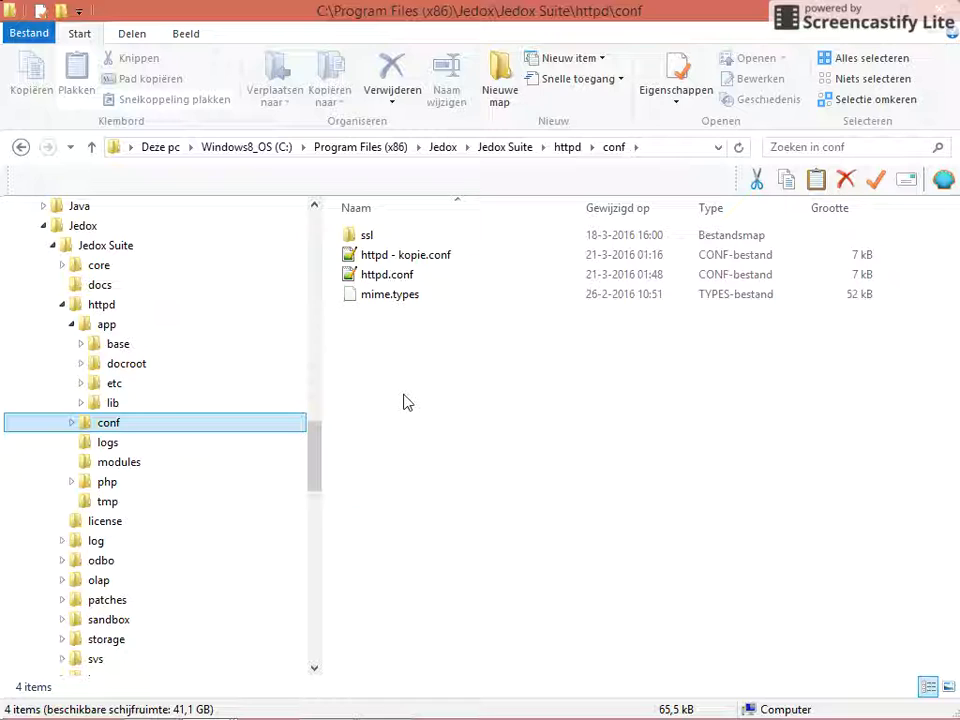
Switch to Chrome and open a new browser tab
key(alt+Tab)
key(alt+Tab)
key(alt+Tab)
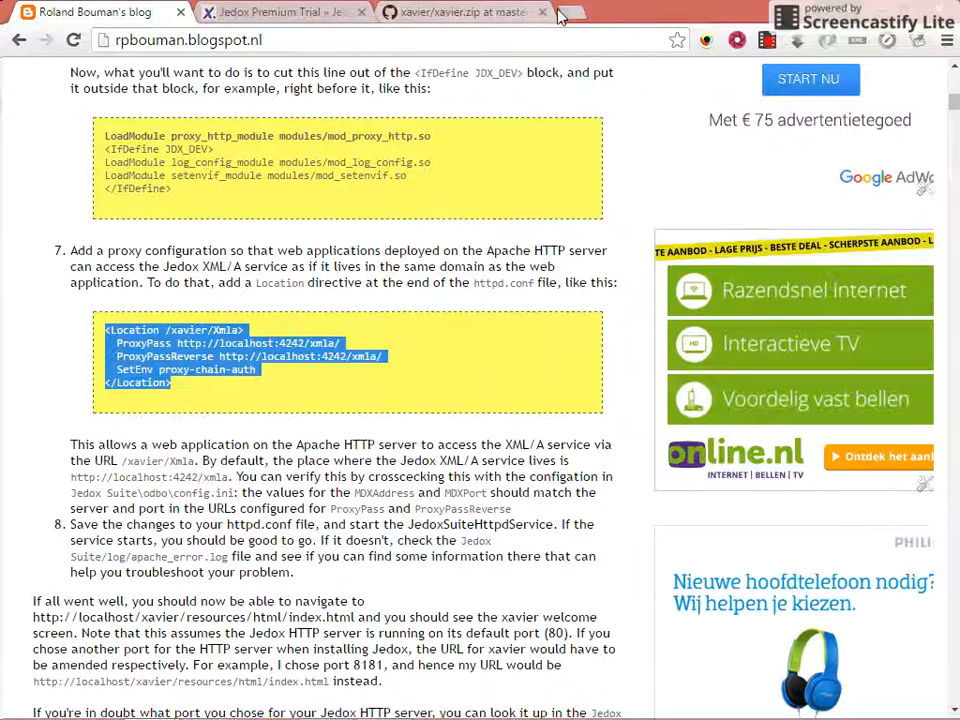
click(571, 12)
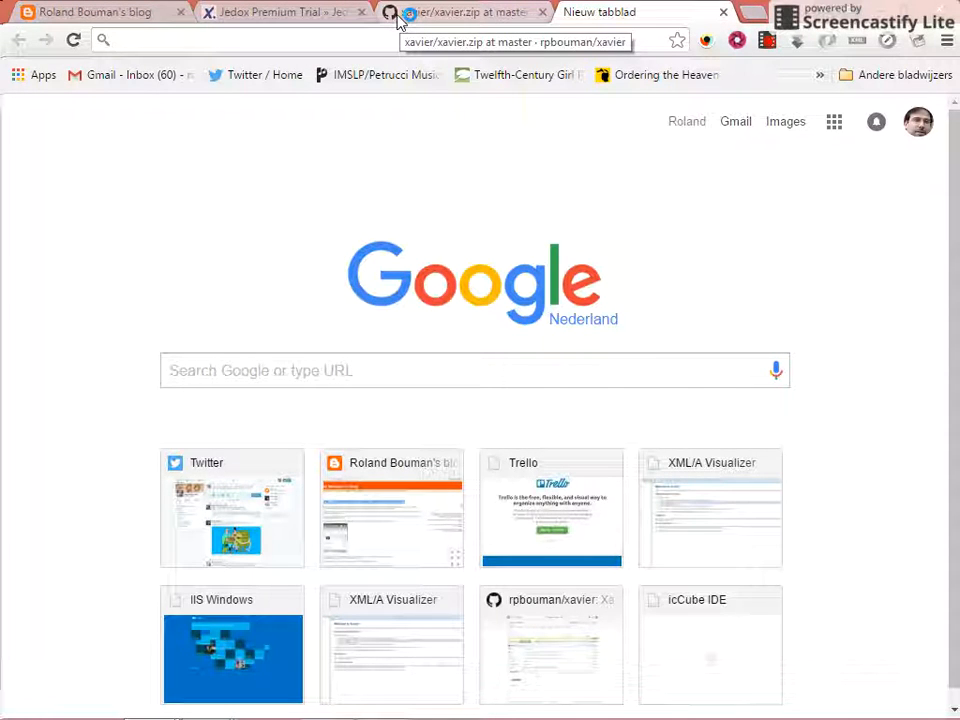
text(x)
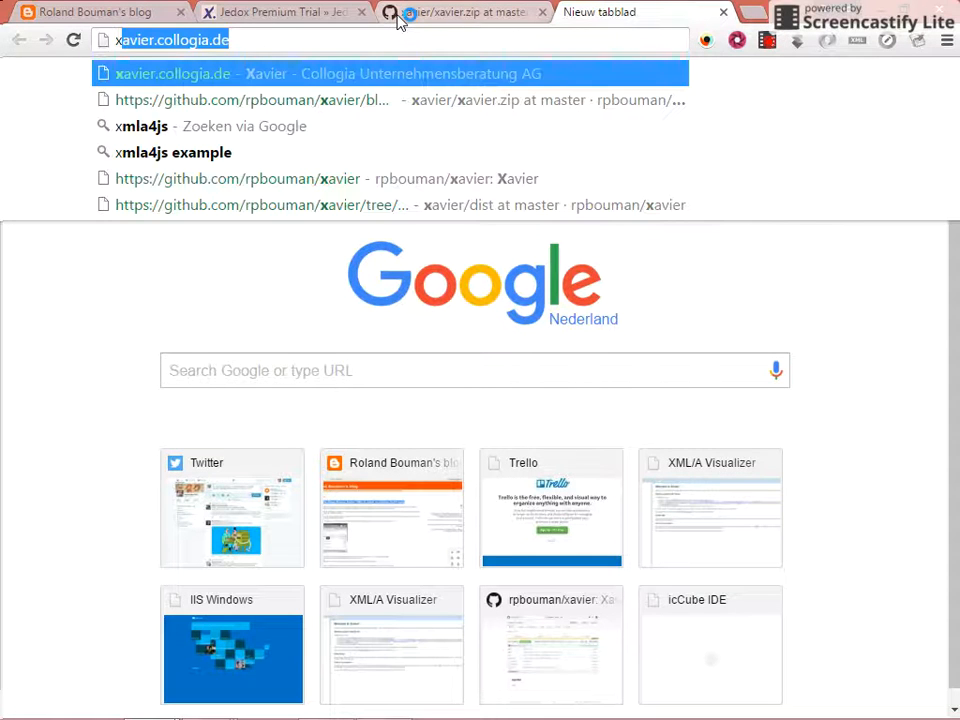
key(Right)
key(ctrl+shift+Left)
key(ctrl+shift+Left)
key(ctrl+shift+Left)
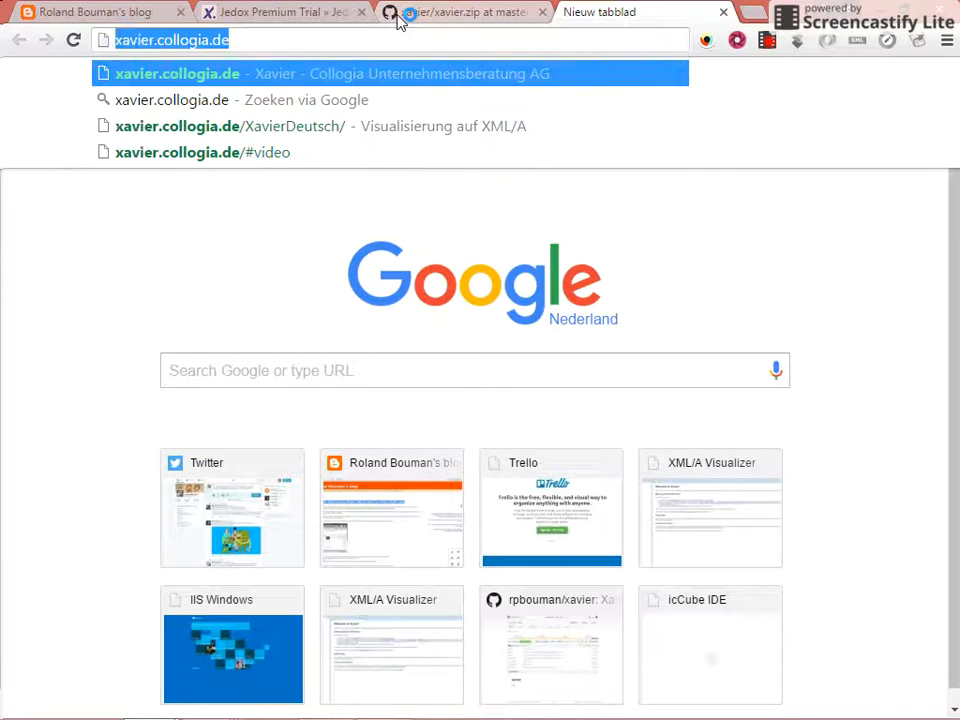
text(http://l)
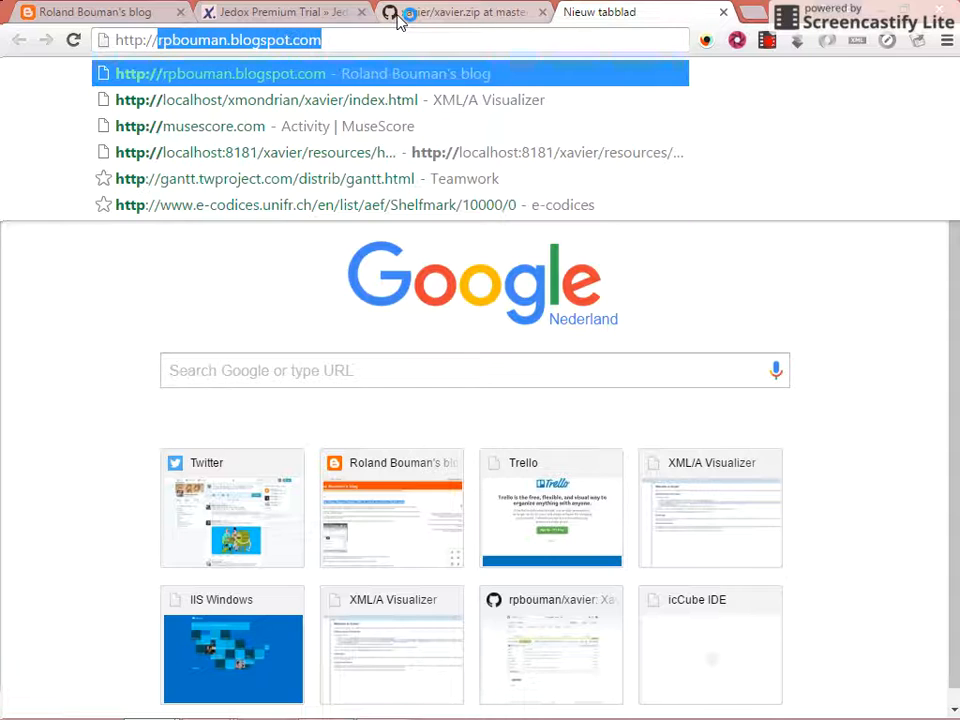
text(o)
key(Right)
key(ctrl+shift+Left)
key(ctrl+shift+Left)
key(ctrl+shift+Left)
key(ctrl+shift+Left)
key(ctrl+shift+Left)
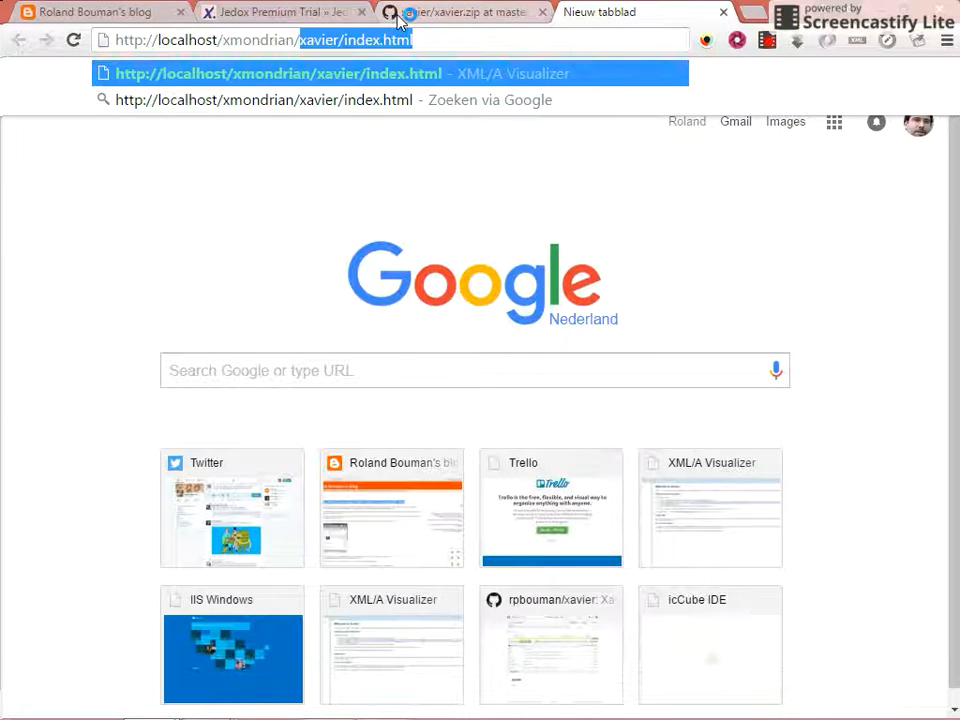
key(ctrl+shift+Right)
text(:)
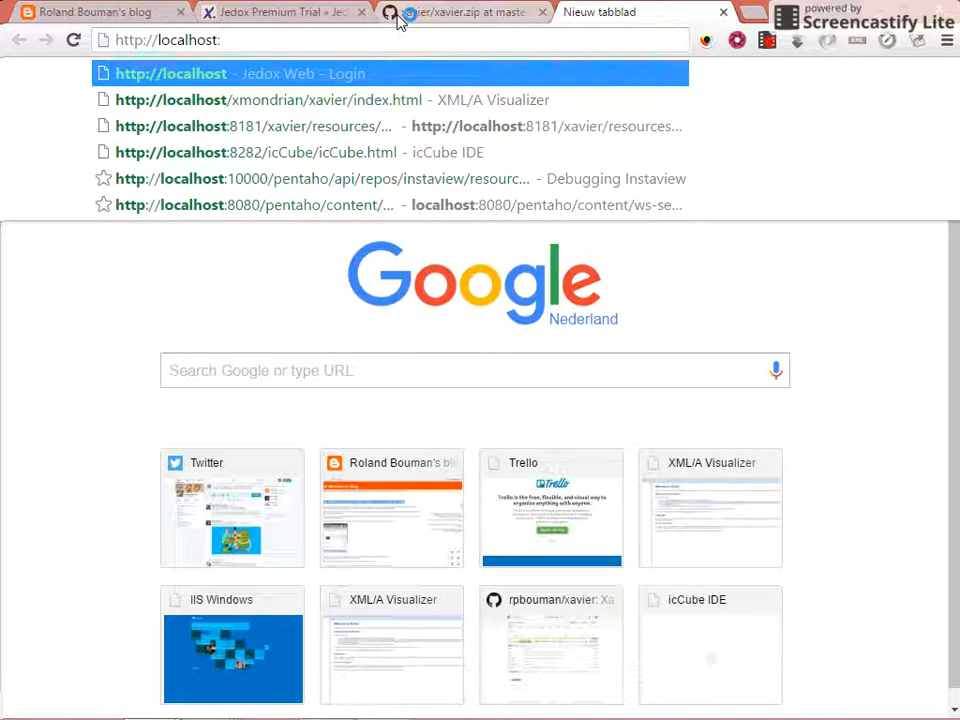
text(8181)
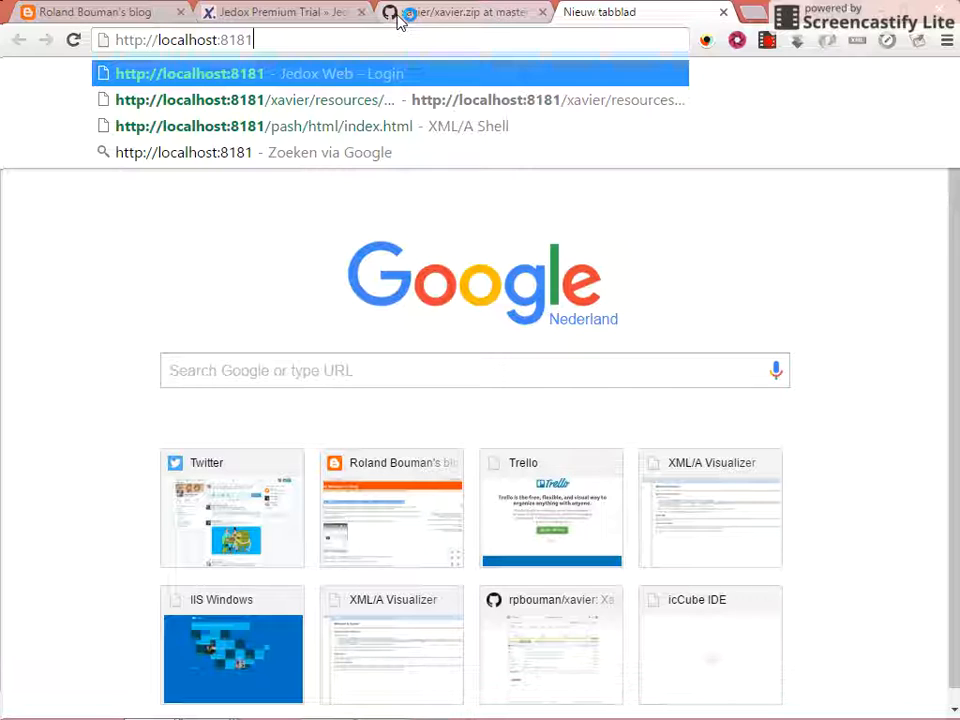
key(Down)
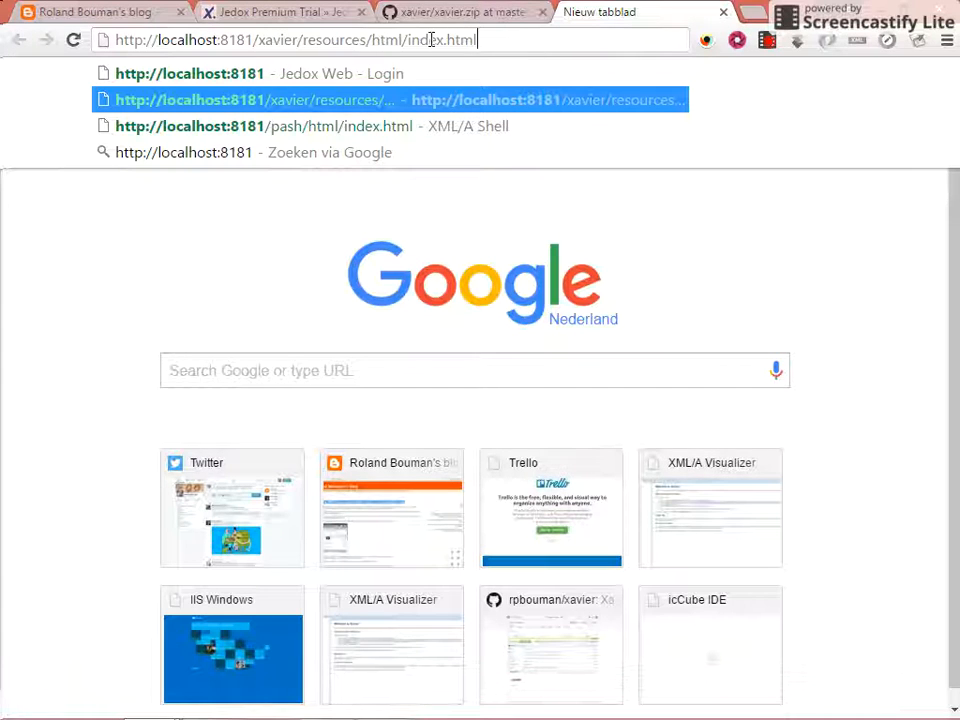
key(Return)
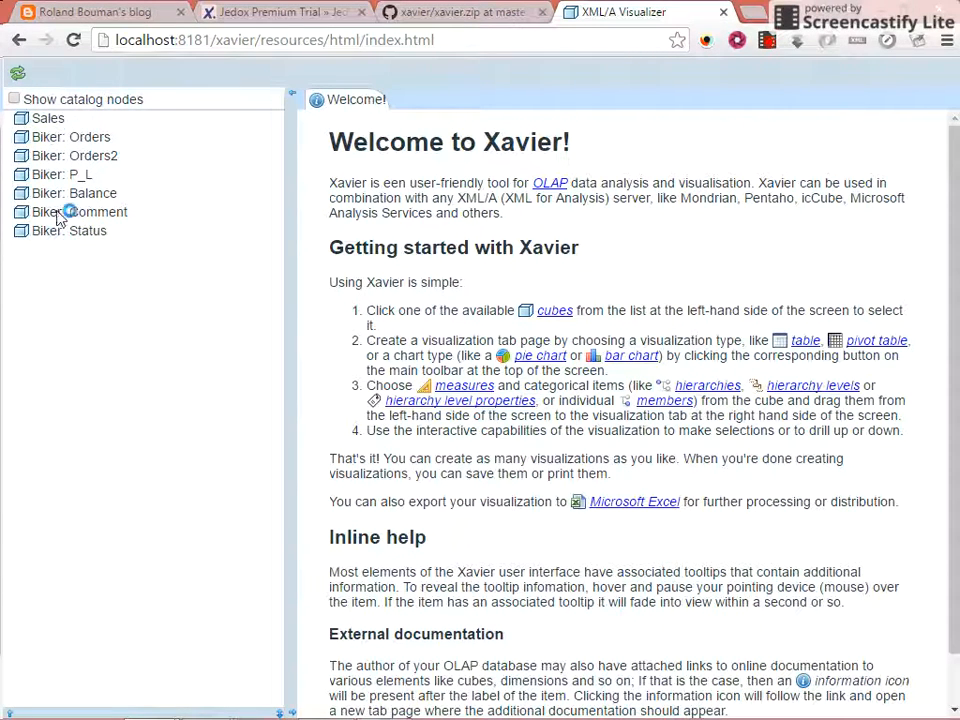
Show the catalog nodes in the cube list and open the Sales cube of the Demo catalog
click(14, 99)
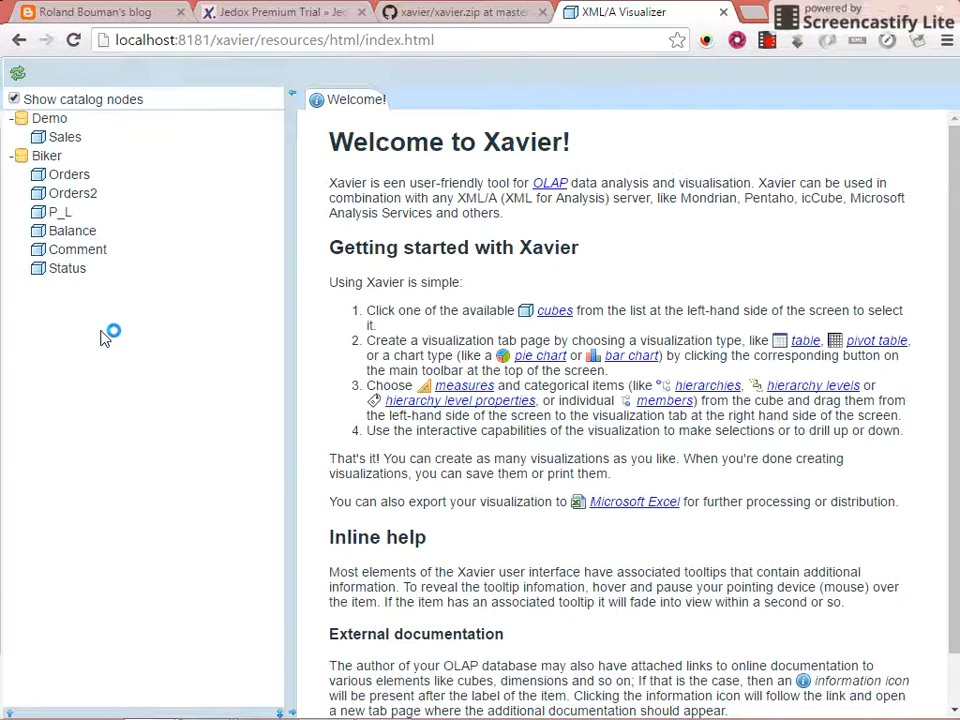
click(65, 138)
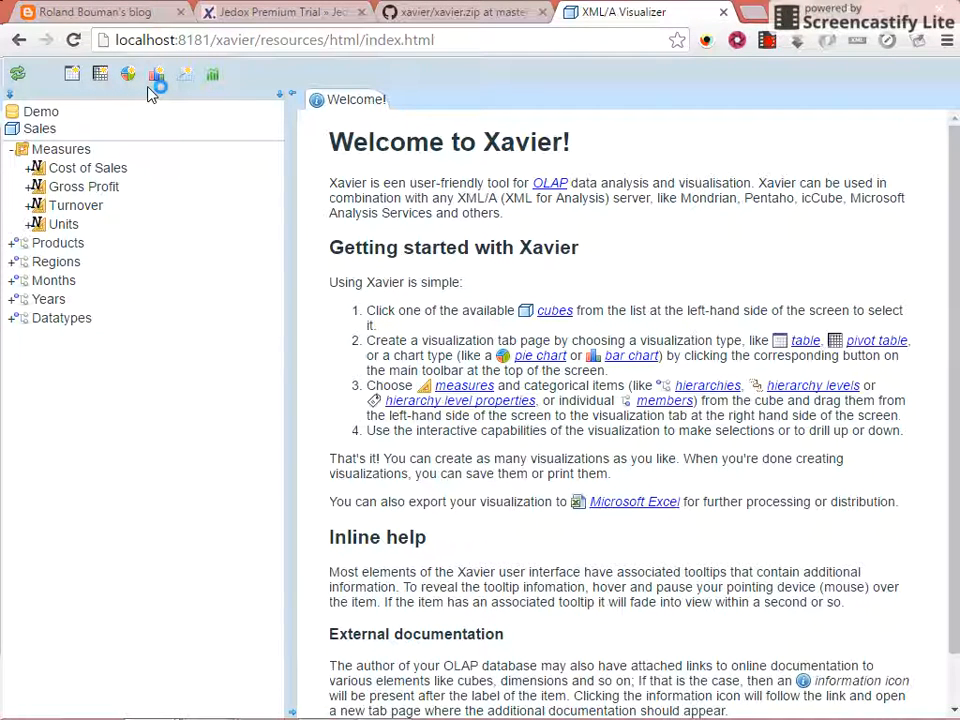
Create a pivot table with the Gross Profit measure on the columns and the Regions_L1 level on the rows
click(100, 73)
drag(104, 187, 110, 182)
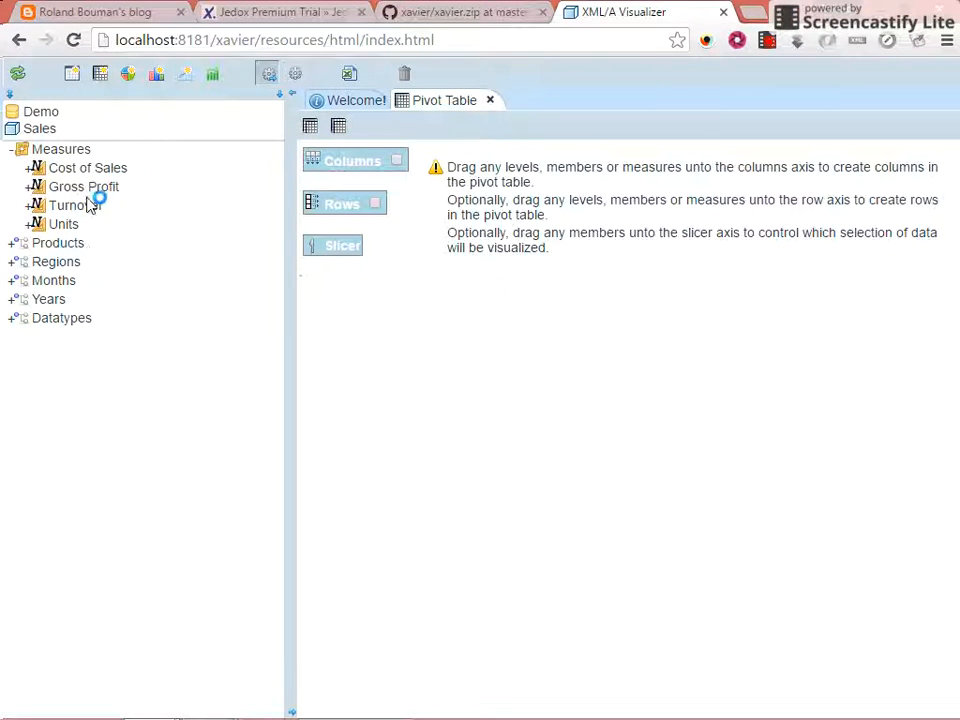
drag(85, 188, 337, 157)
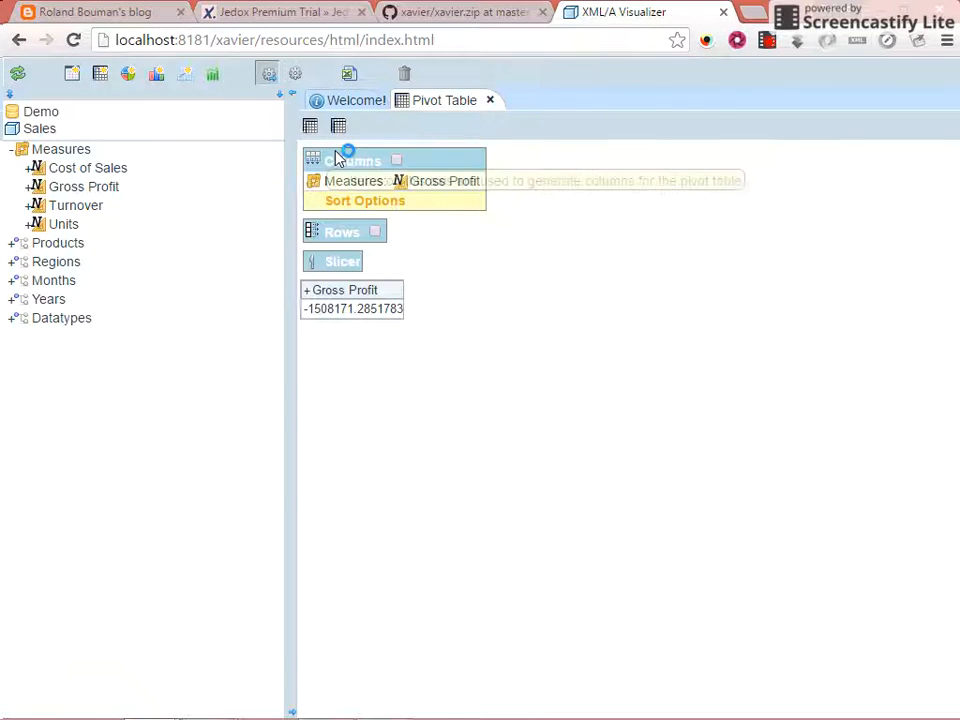
click(12, 263)
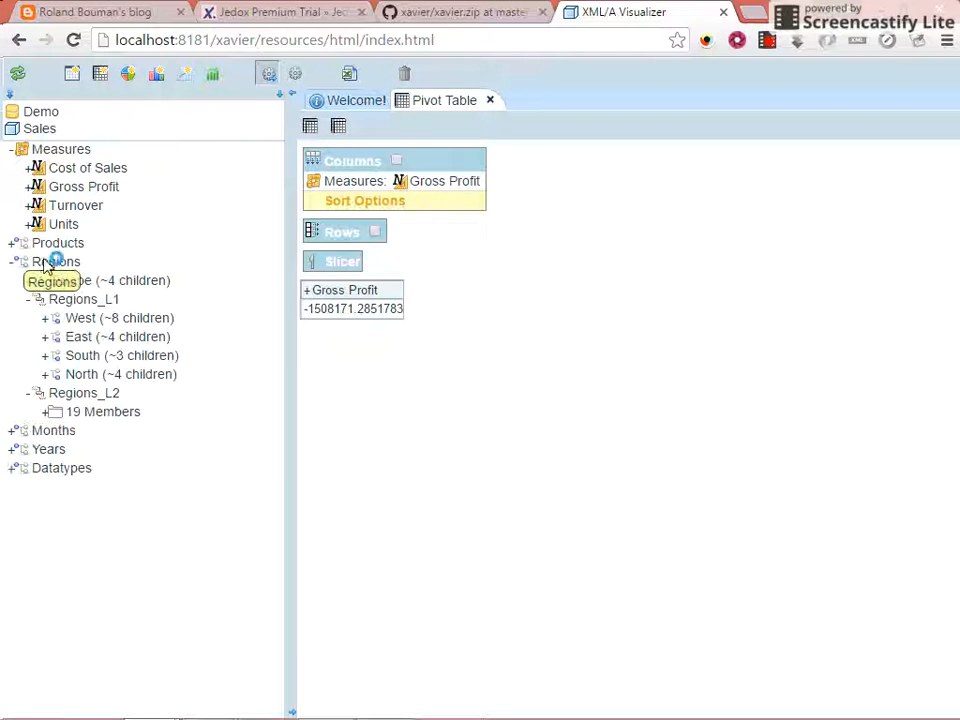
drag(65, 302, 355, 227)
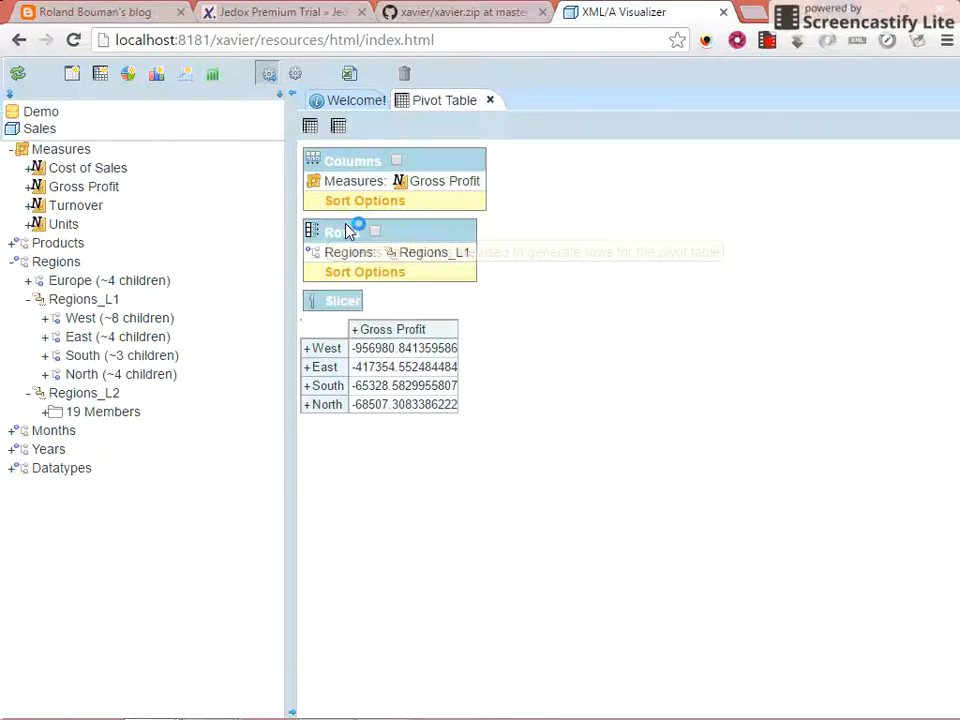
Expand the Years_L1 members and add 2011 and 2012 to the pivot table's slicer
click(11, 450)
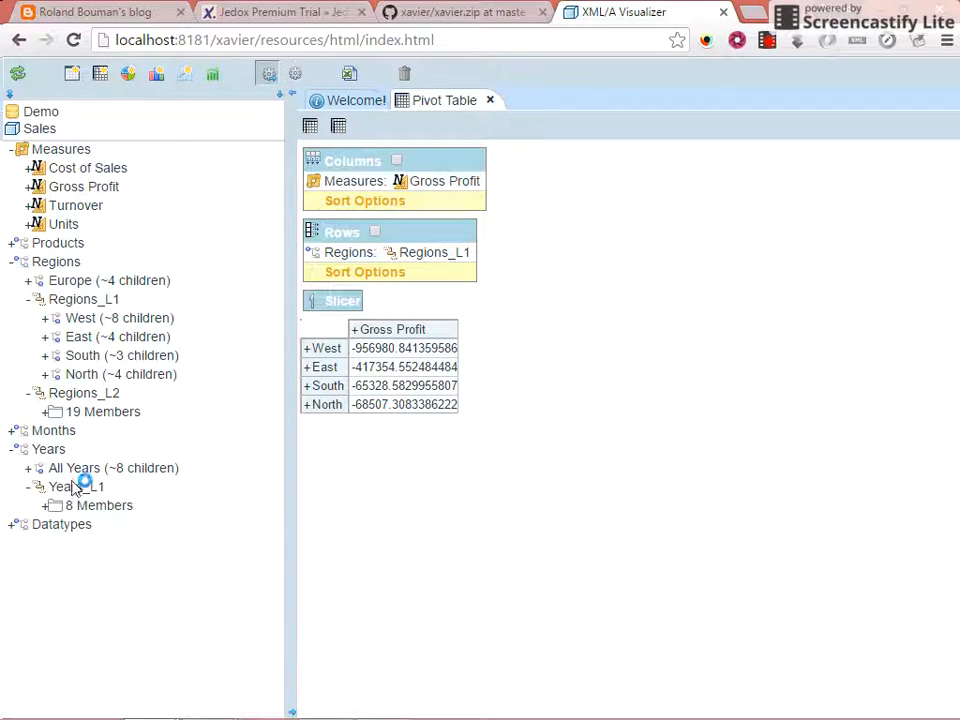
click(45, 505)
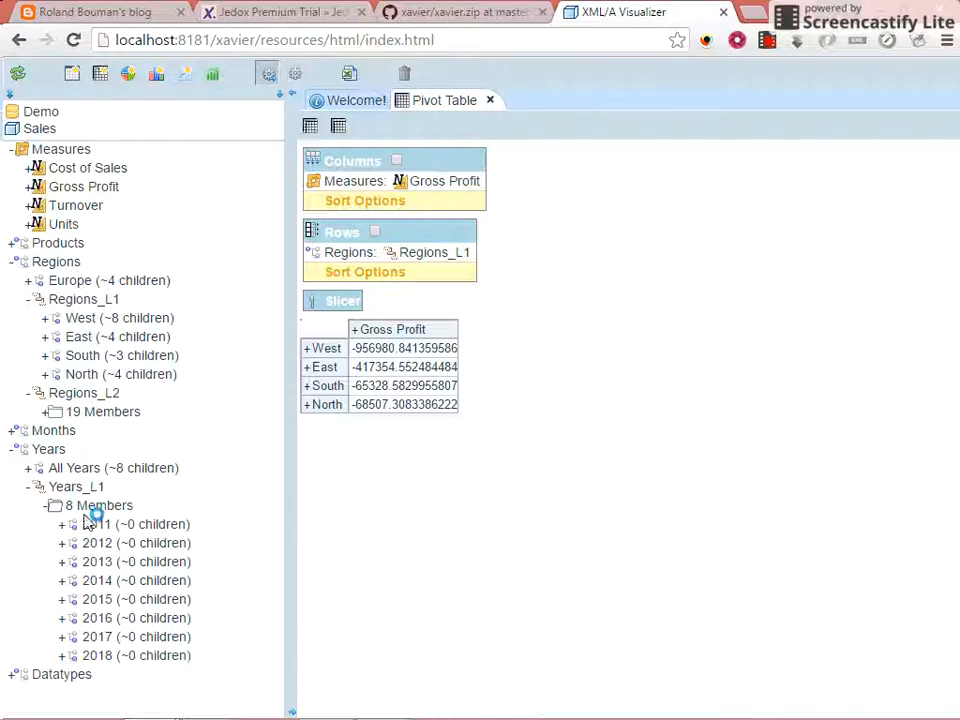
drag(96, 525, 332, 305)
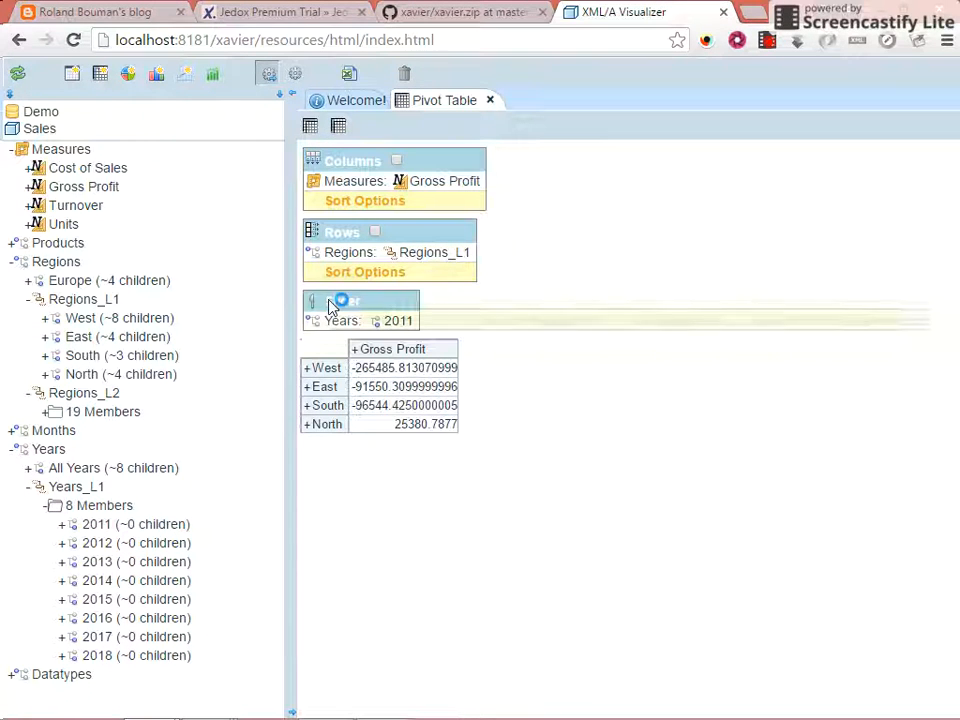
drag(111, 546, 390, 322)
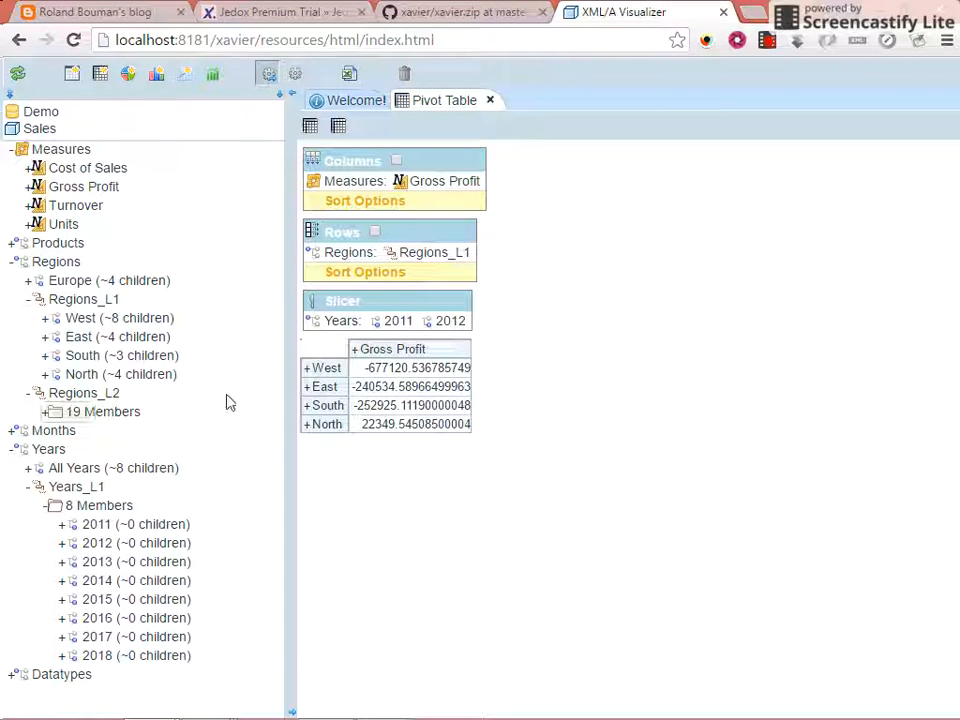
Add All Products to the pivot table's columns and drill down into All Products and Stationary PC's
click(12, 243)
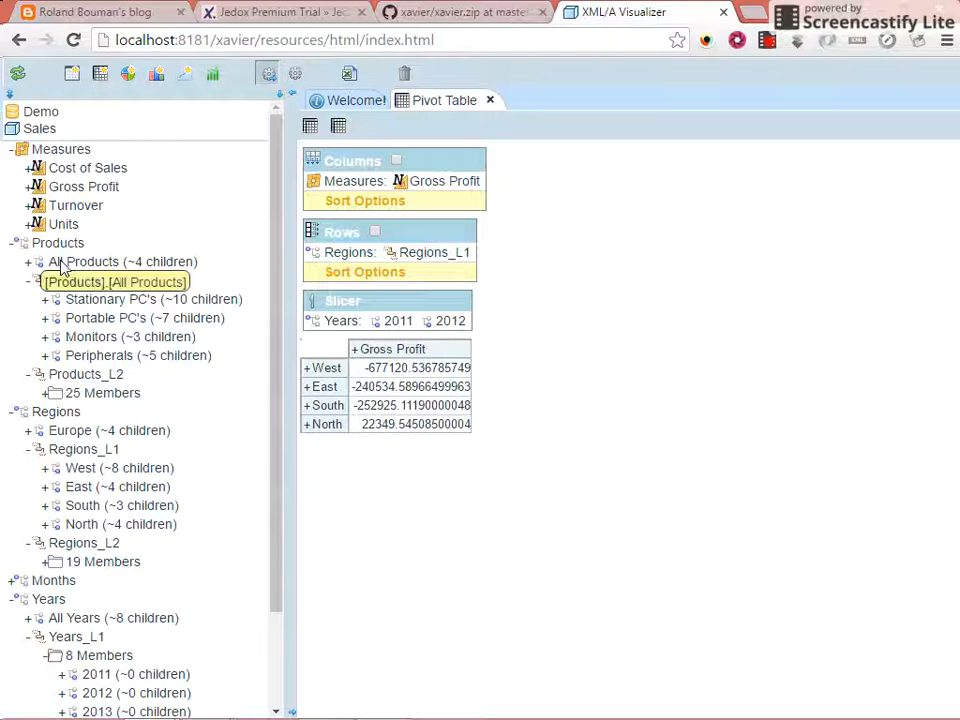
drag(62, 262, 356, 174)
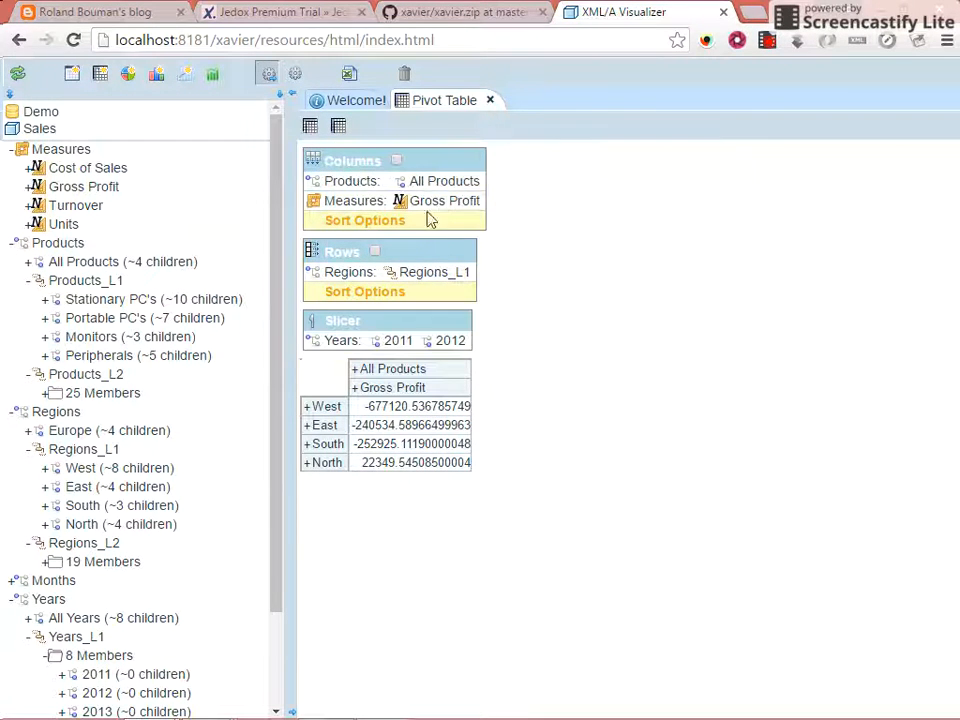
click(354, 370)
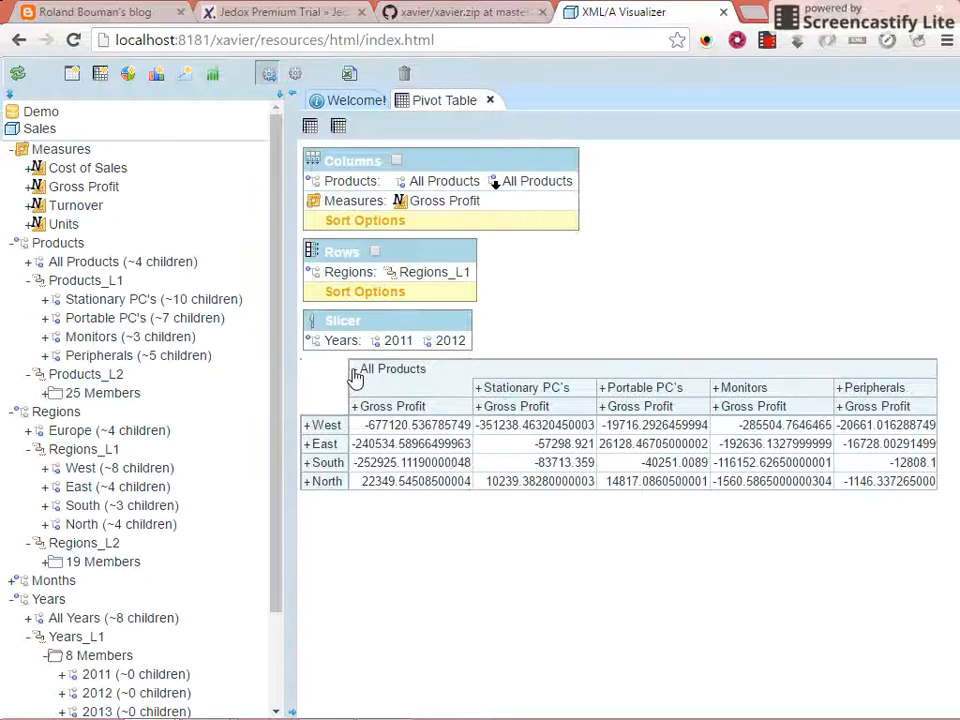
click(477, 387)
Drill down into the East, North and South region rows of the pivot table
click(306, 465)
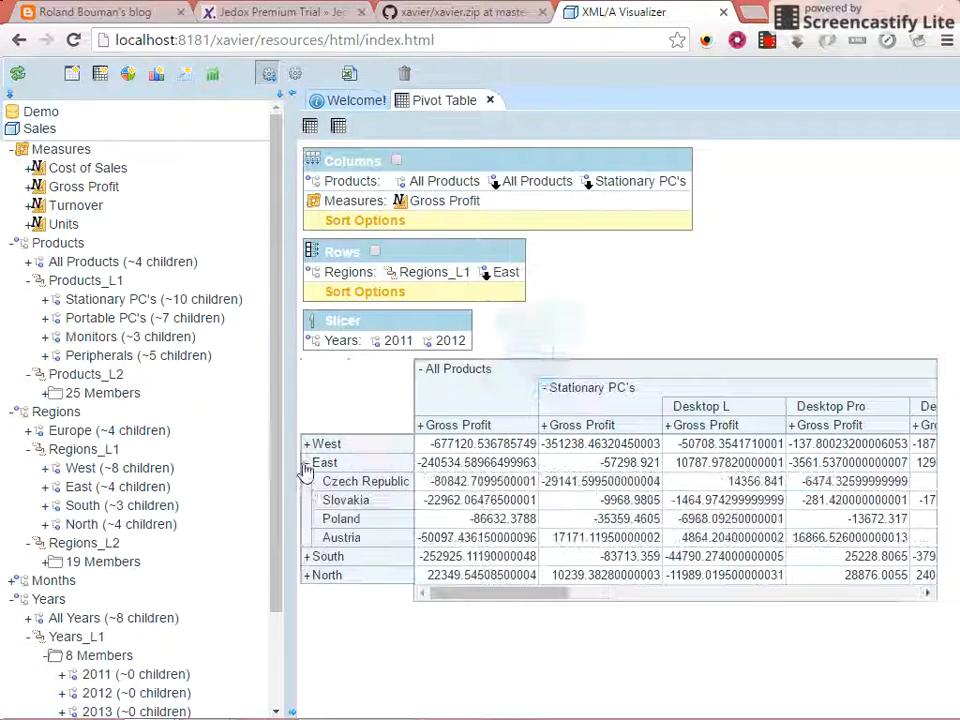
click(309, 578)
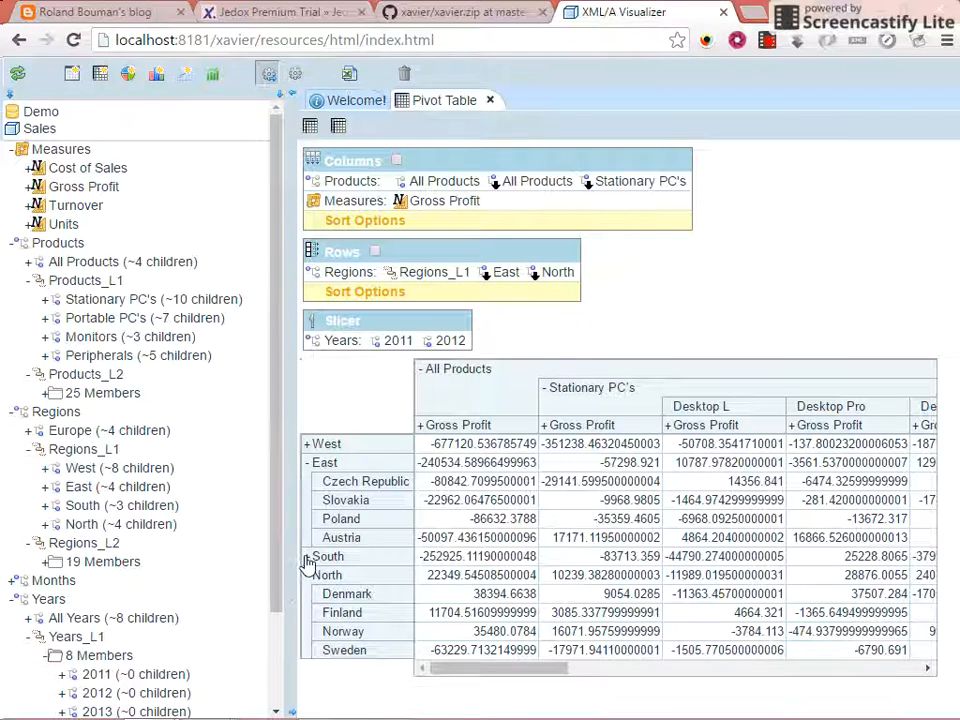
click(307, 558)
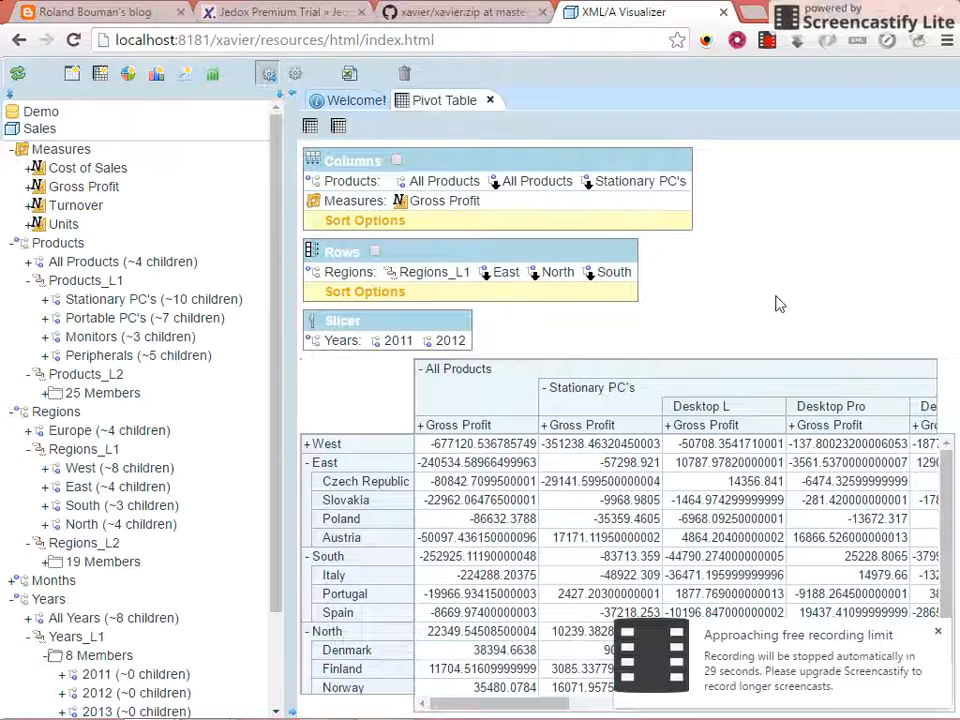
click(672, 637)
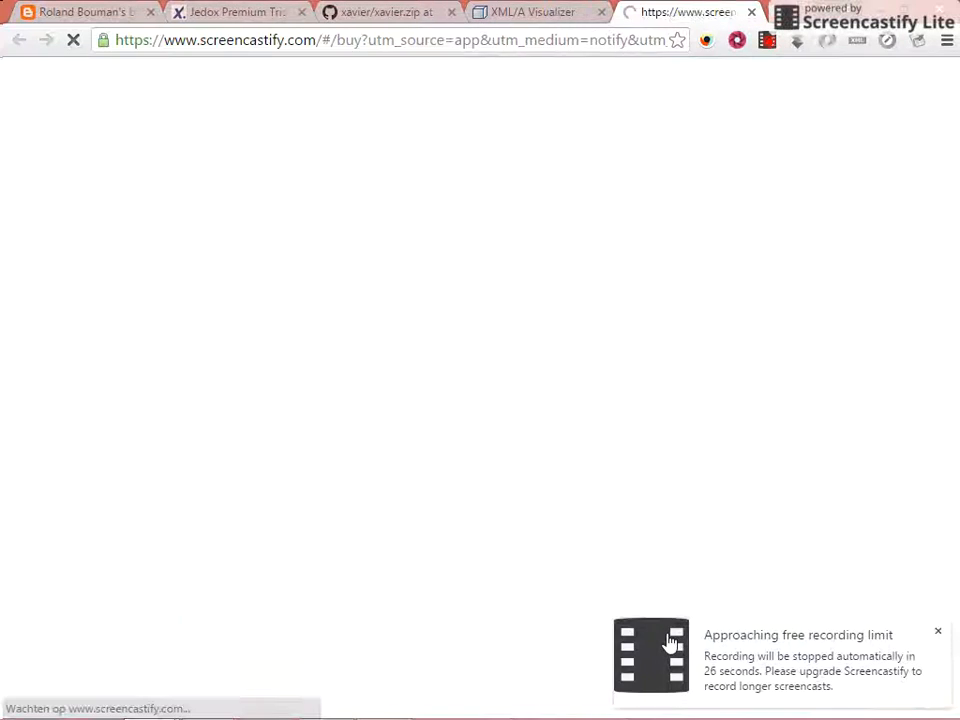